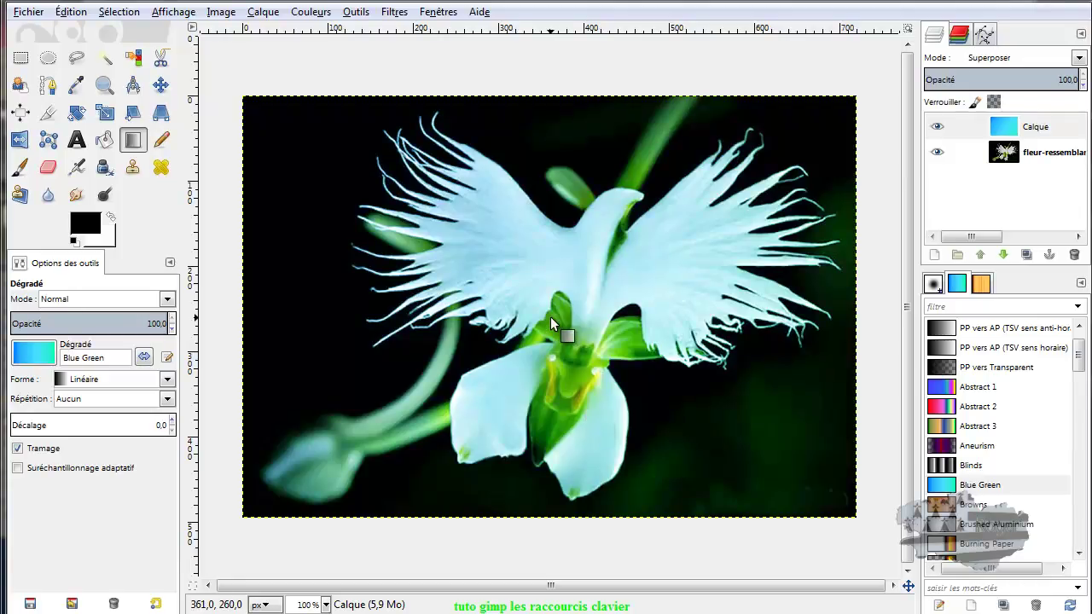
Switch from the gradient tool to the Move tool to show its options.
{"action": "left_click", "coordinate": [159, 87]}
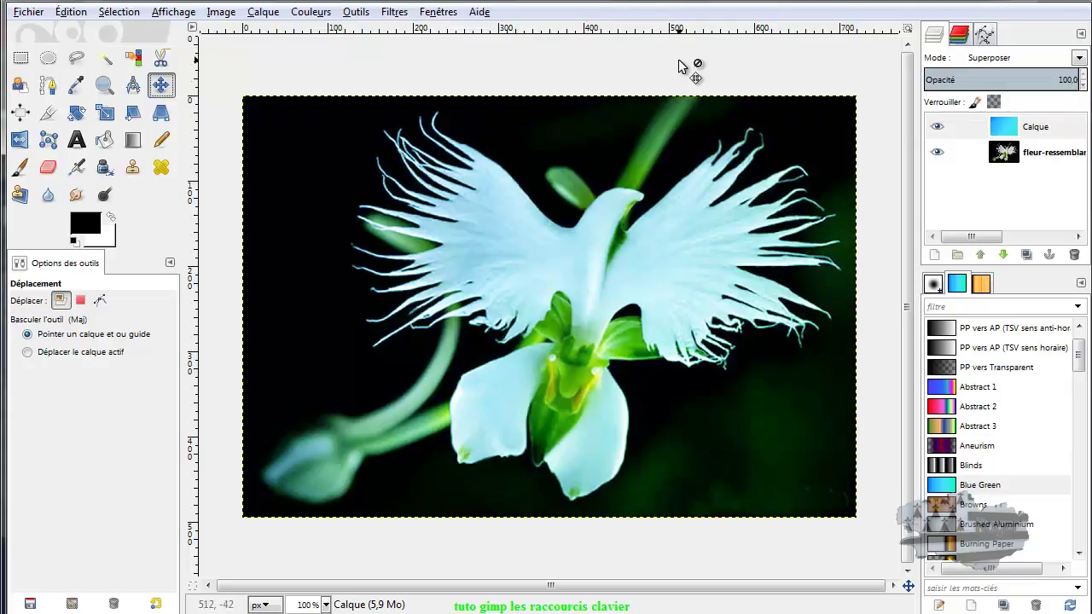
Add an Historique d'annulation tab to the dock and detach it as a floating window.
{"action": "left_click", "coordinate": [1081, 33]}
{"action": "mouse_move", "coordinate": [895, 65]}
{"action": "left_click", "coordinate": [695, 254]}
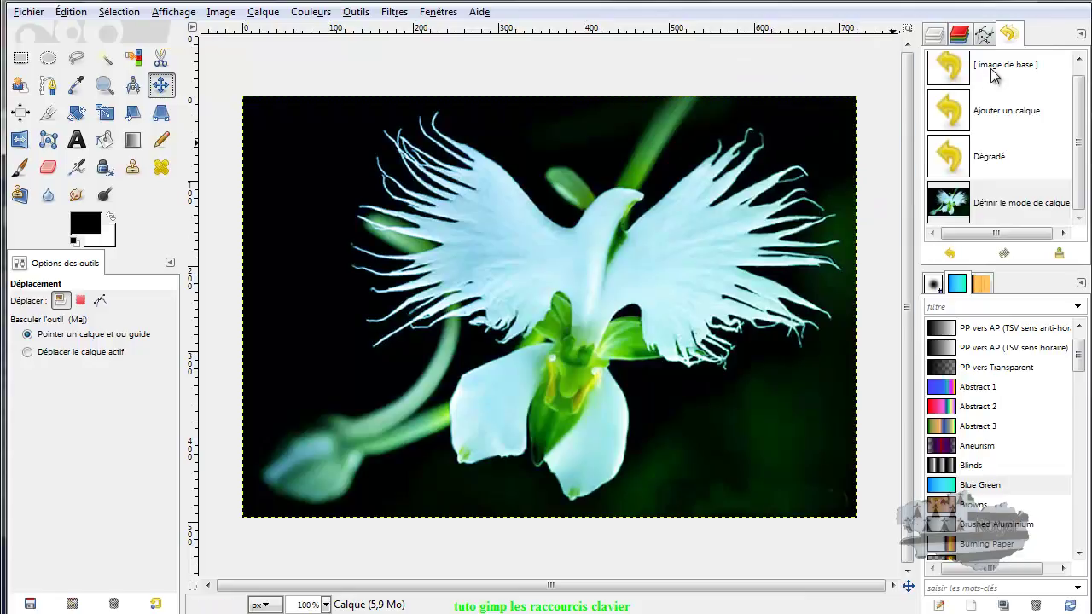
{"action": "left_click_drag", "start_coordinate": [1009, 36], "coordinate": [508, 125]}
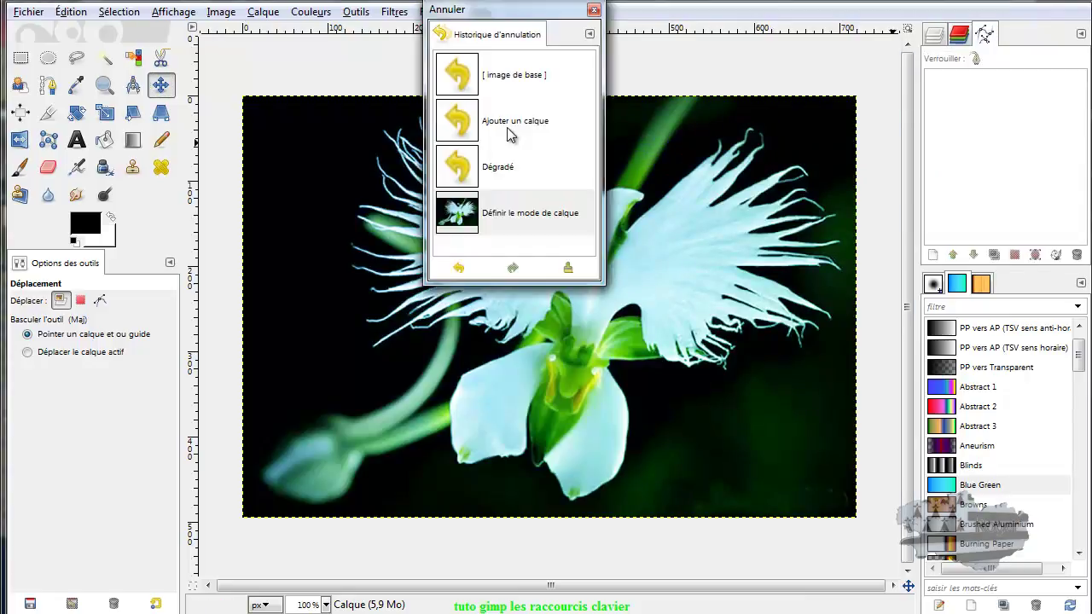
{"action": "left_click_drag", "start_coordinate": [510, 9], "coordinate": [480, 100]}
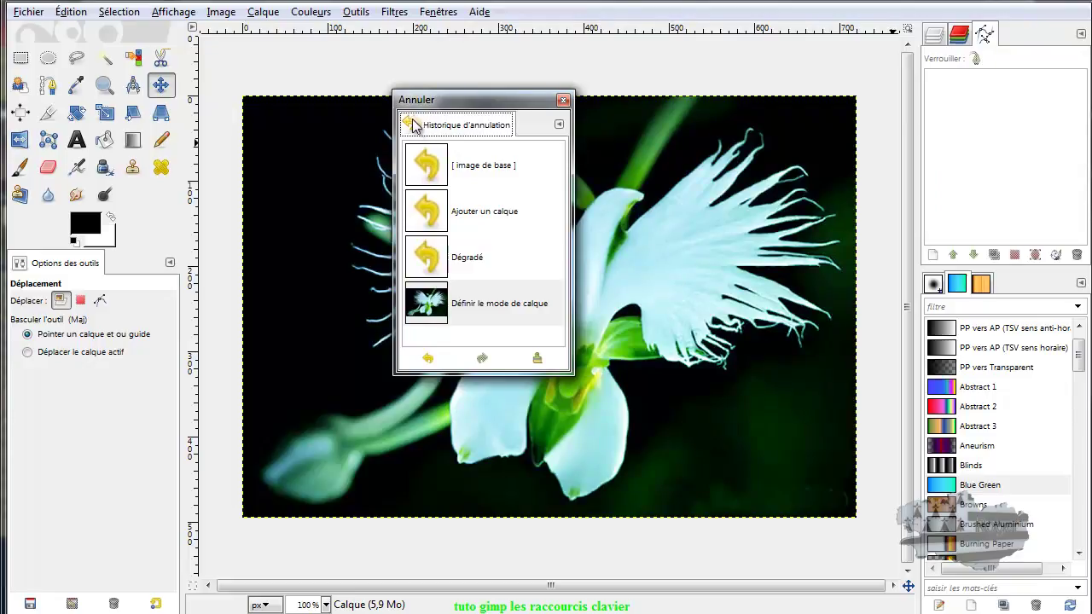
Drag the undo history tab back over the layers panel and the lower dock.
{"action": "left_click_drag", "start_coordinate": [416, 128], "coordinate": [1016, 35]}
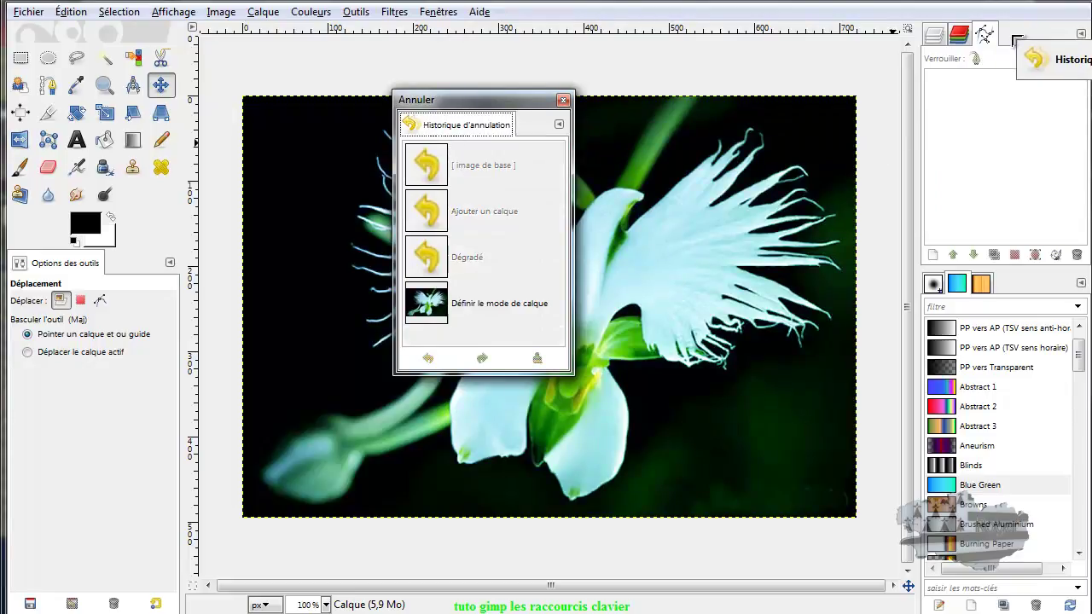
{"action": "mouse_move", "coordinate": [1013, 34]}
{"action": "left_mouse_down"}
{"action": "mouse_move", "coordinate": [917, 133]}
{"action": "mouse_move", "coordinate": [929, 287]}
{"action": "mouse_move", "coordinate": [1007, 287]}
{"action": "mouse_move", "coordinate": [1026, 275]}
{"action": "mouse_move", "coordinate": [917, 262]}
{"action": "mouse_move", "coordinate": [926, 56]}
{"action": "mouse_move", "coordinate": [926, 229]}
{"action": "mouse_move", "coordinate": [994, 269]}
{"action": "mouse_move", "coordinate": [1015, 32]}
{"action": "mouse_move", "coordinate": [1004, 34]}
{"action": "left_mouse_up"}
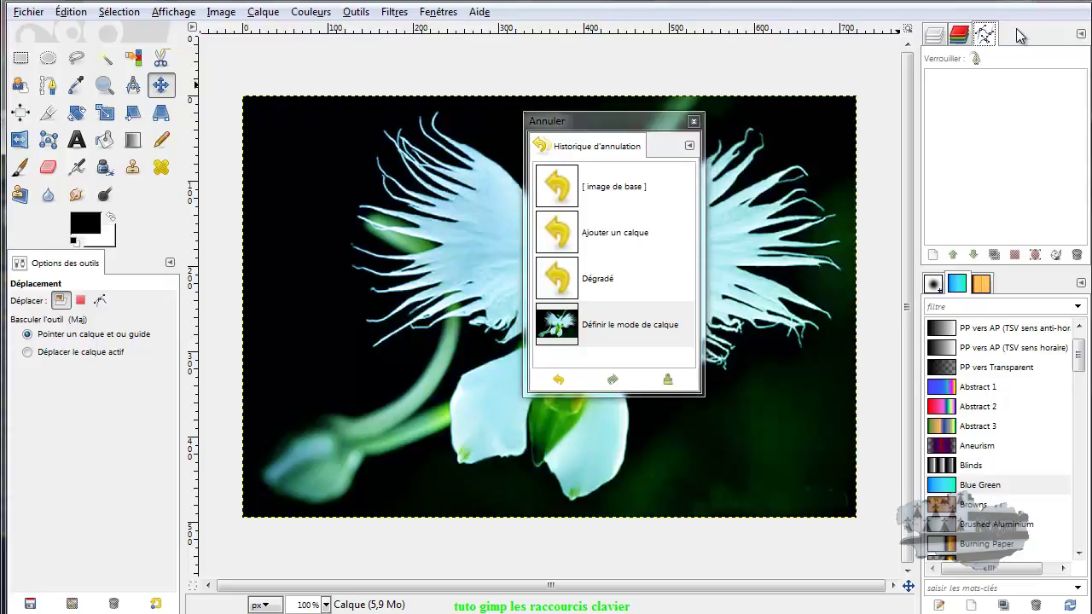
{"action": "mouse_move", "coordinate": [585, 145]}
{"action": "left_mouse_down"}
{"action": "mouse_move", "coordinate": [583, 158]}
{"action": "mouse_move", "coordinate": [1014, 270]}
{"action": "left_mouse_up"}
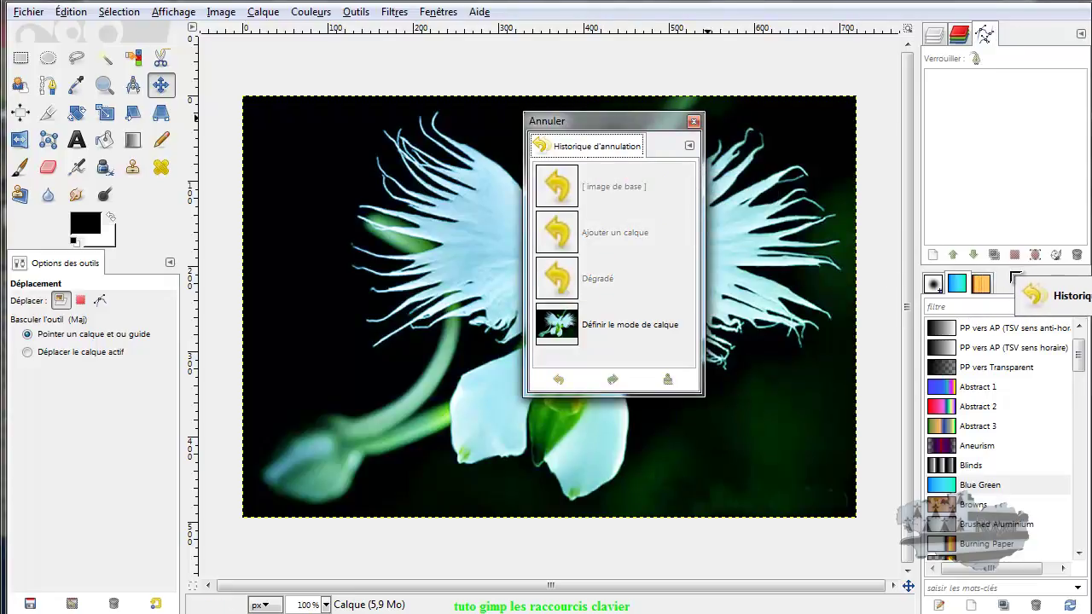
{"action": "mouse_move", "coordinate": [1014, 270]}
{"action": "left_mouse_down"}
{"action": "mouse_move", "coordinate": [930, 272]}
{"action": "mouse_move", "coordinate": [1032, 272]}
{"action": "mouse_move", "coordinate": [987, 612]}
{"action": "mouse_move", "coordinate": [875, 287]}
{"action": "mouse_move", "coordinate": [927, 171]}
{"action": "mouse_move", "coordinate": [922, 181]}
{"action": "mouse_move", "coordinate": [922, 61]}
{"action": "mouse_move", "coordinate": [921, 503]}
{"action": "mouse_move", "coordinate": [909, 41]}
{"action": "mouse_move", "coordinate": [727, 369]}
{"action": "mouse_move", "coordinate": [292, 94]}
{"action": "mouse_move", "coordinate": [202, 57]}
{"action": "mouse_move", "coordinate": [644, 68]}
{"action": "mouse_move", "coordinate": [676, 56]}
{"action": "mouse_move", "coordinate": [677, 110]}
{"action": "left_mouse_up"}
Close the floating Annuler undo history window.
{"action": "left_click", "coordinate": [770, 5]}
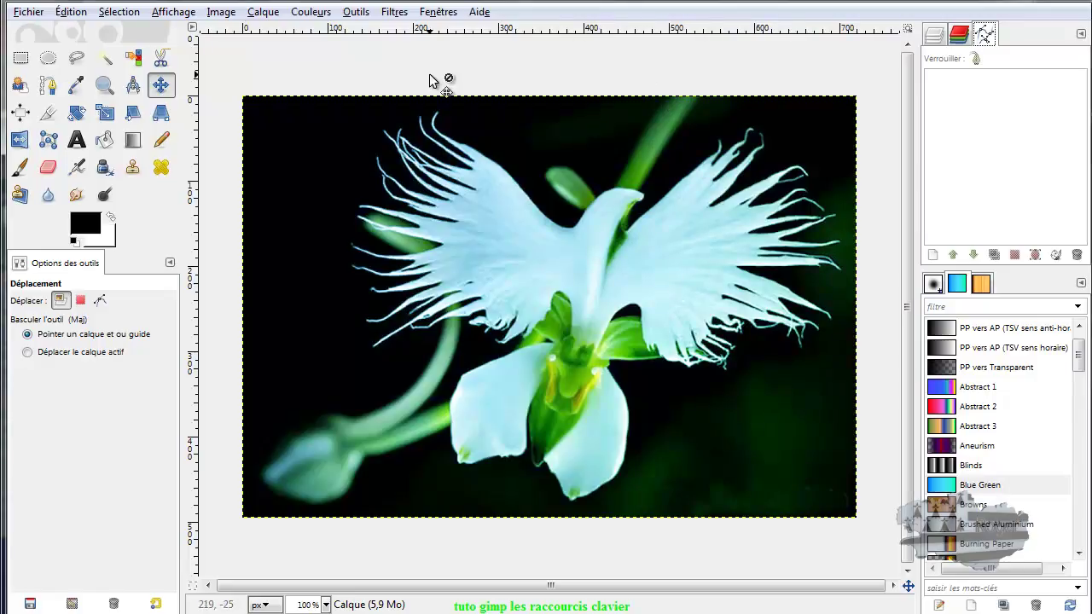
Show the Fichier menu commands and their shortcuts.
{"action": "left_click", "coordinate": [25, 13]}
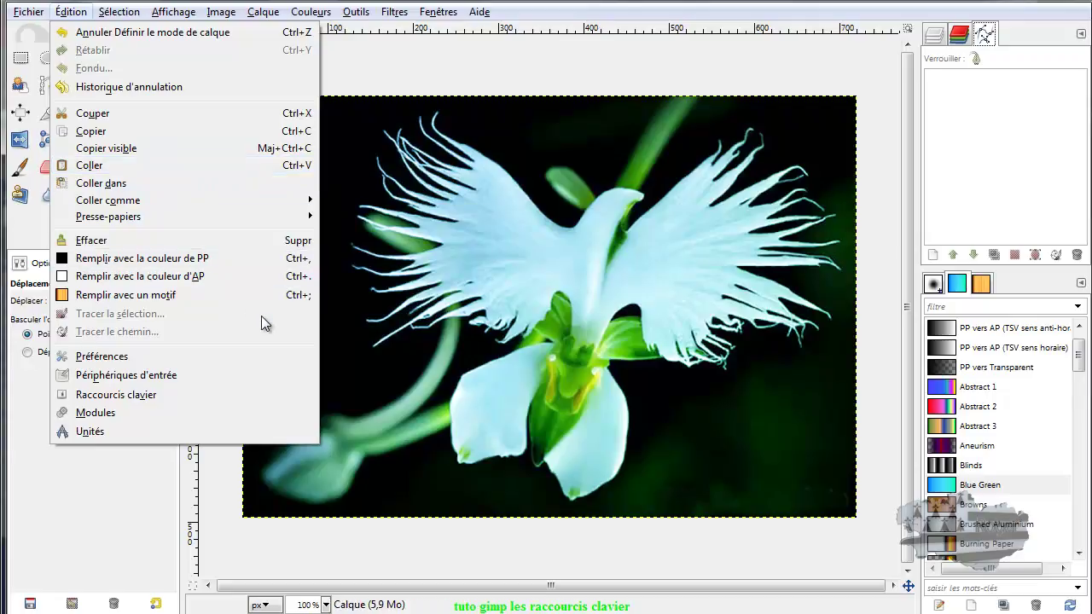
{"action": "mouse_move", "coordinate": [173, 12]}
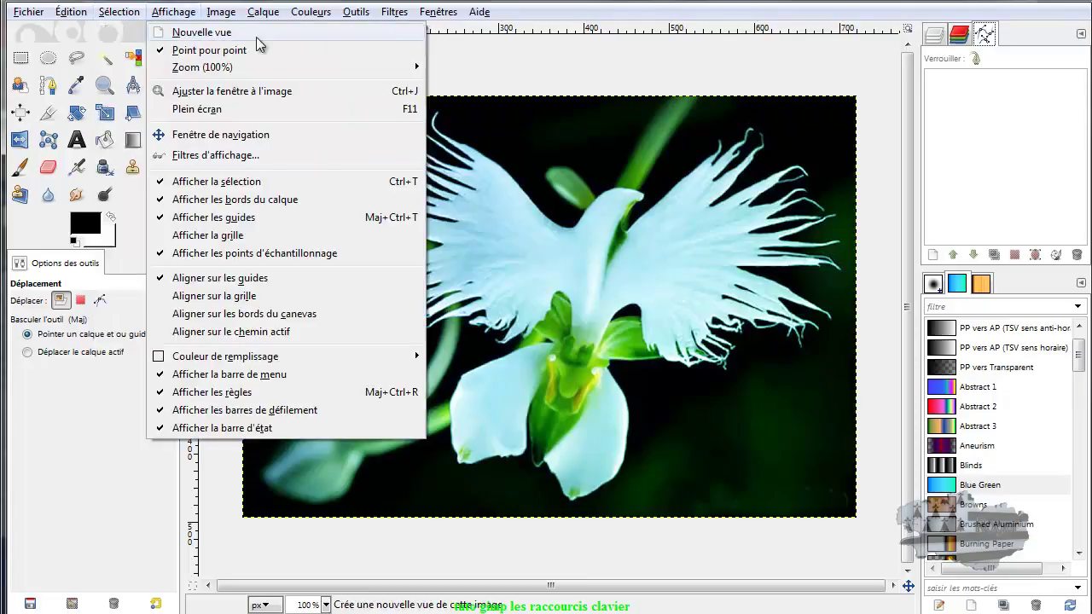
Review the Fichier menu shortcuts, then bring up the Édition menu.
{"action": "left_click", "coordinate": [612, 72]}
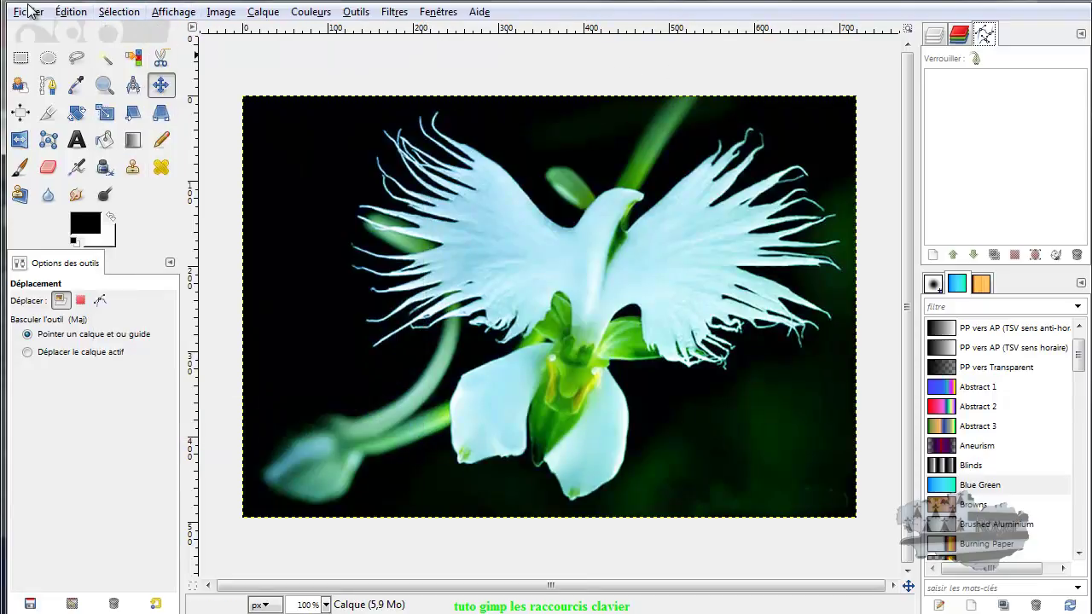
{"action": "left_click", "coordinate": [28, 15]}
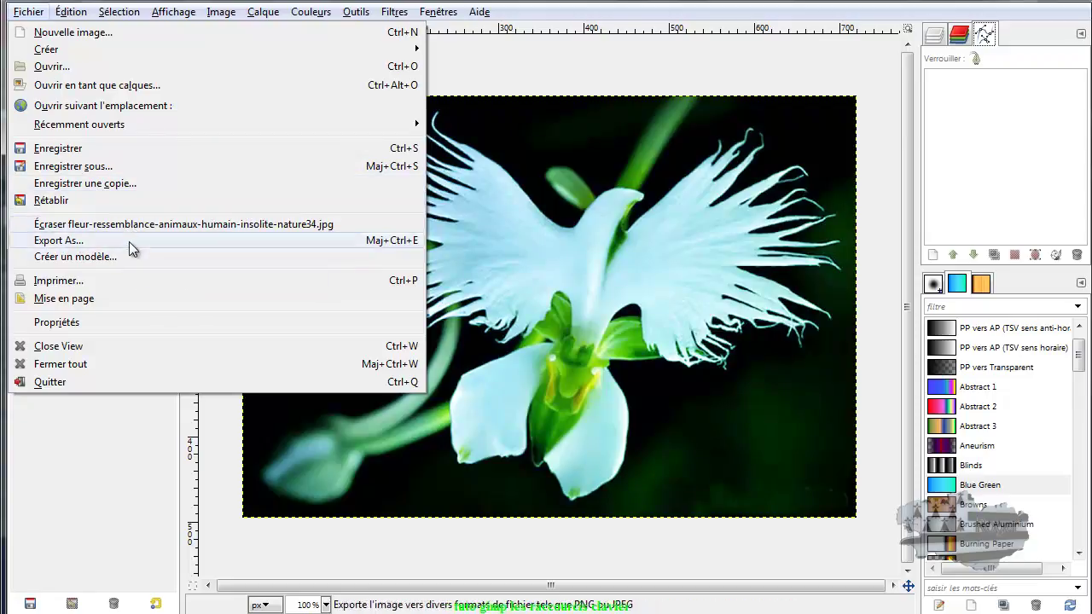
{"action": "left_click", "coordinate": [60, 34]}
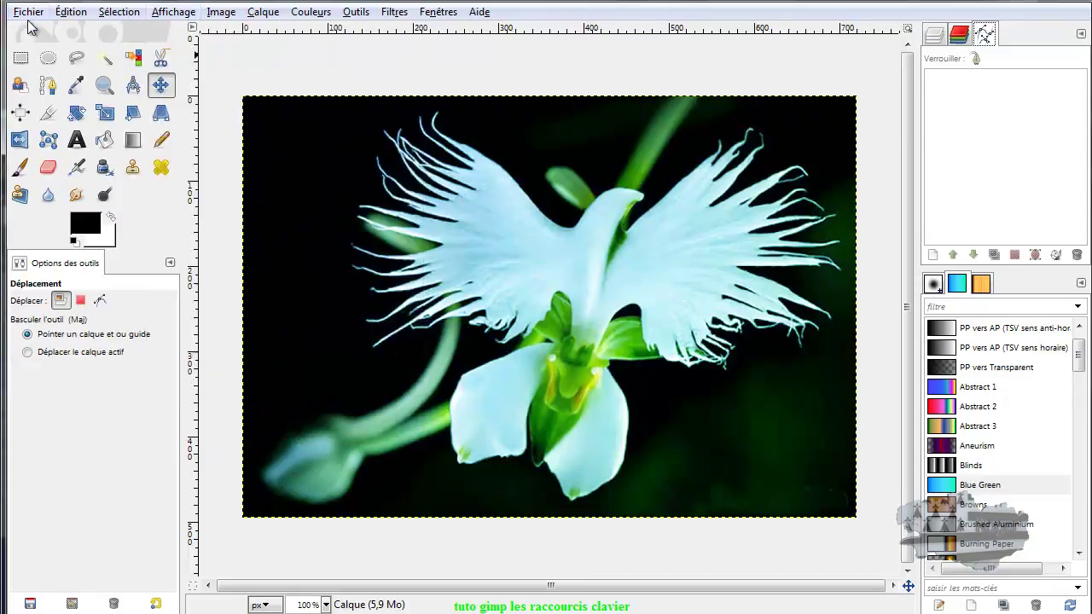
{"action": "left_click", "coordinate": [35, 16]}
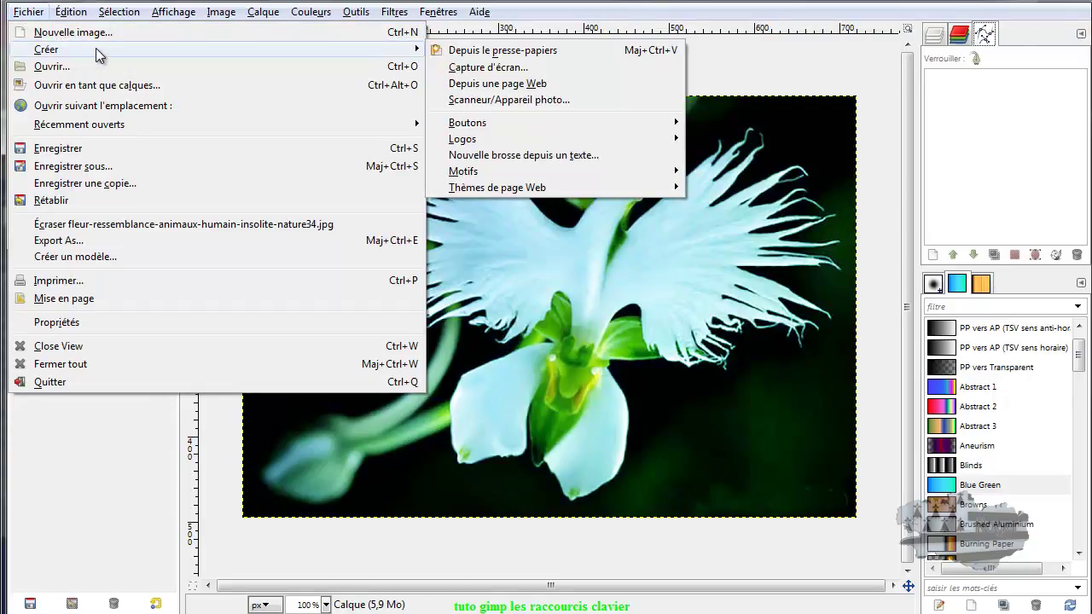
{"action": "mouse_move", "coordinate": [71, 12]}
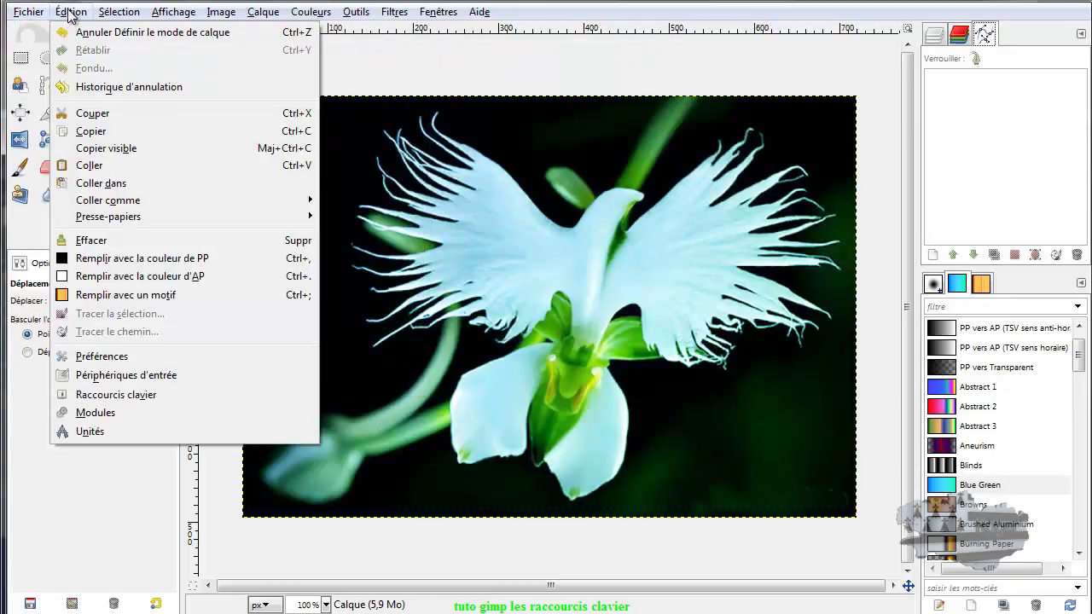
Open Preferences on the Interface page, keeping the system interface language.
{"action": "left_click", "coordinate": [101, 357]}
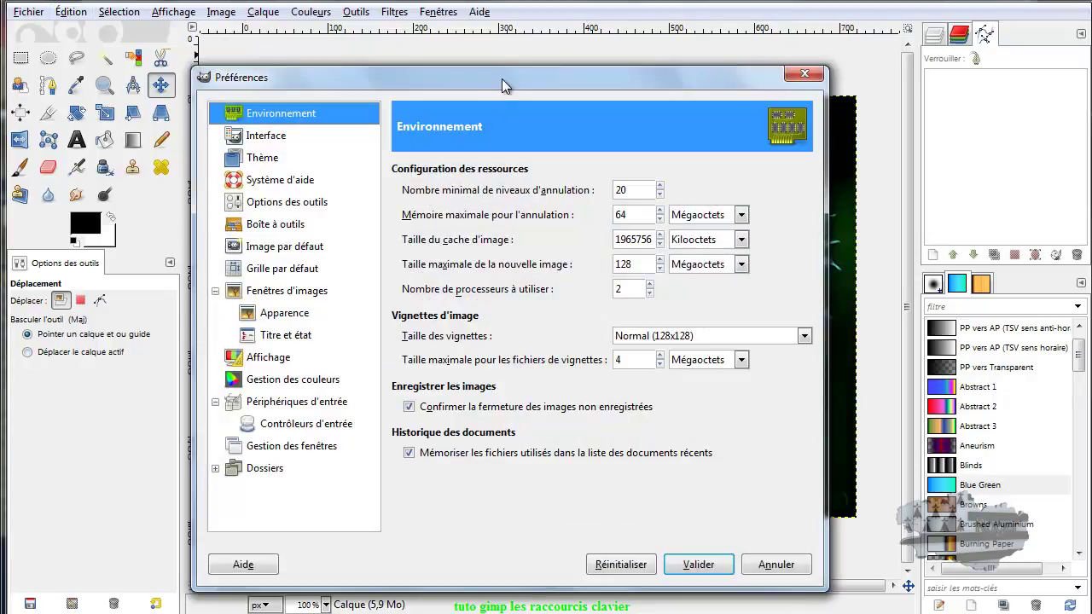
{"action": "left_click_drag", "start_coordinate": [503, 81], "coordinate": [533, 43]}
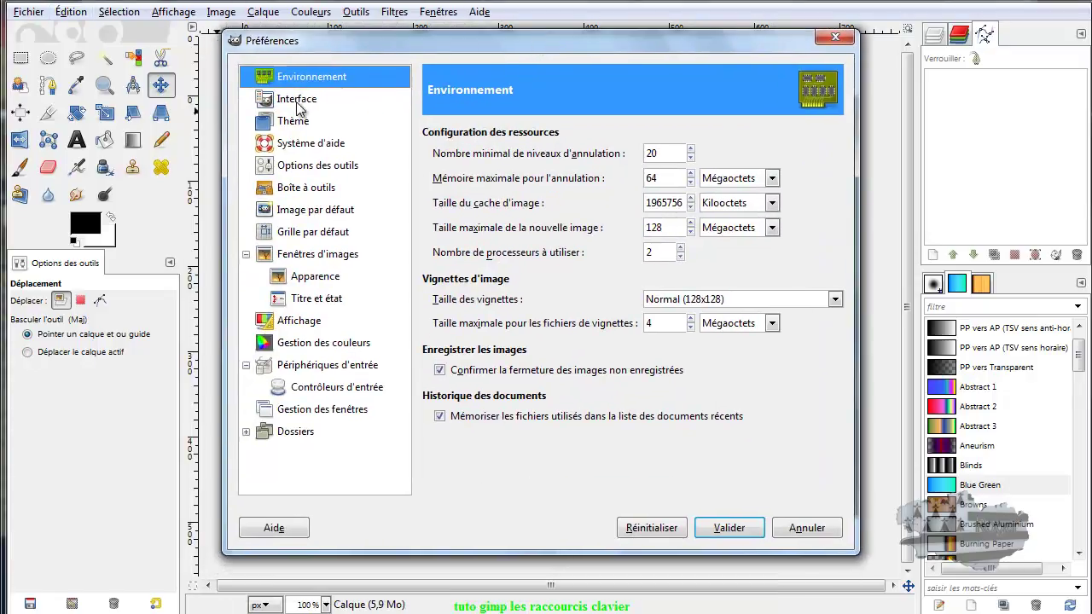
{"action": "left_click", "coordinate": [298, 100]}
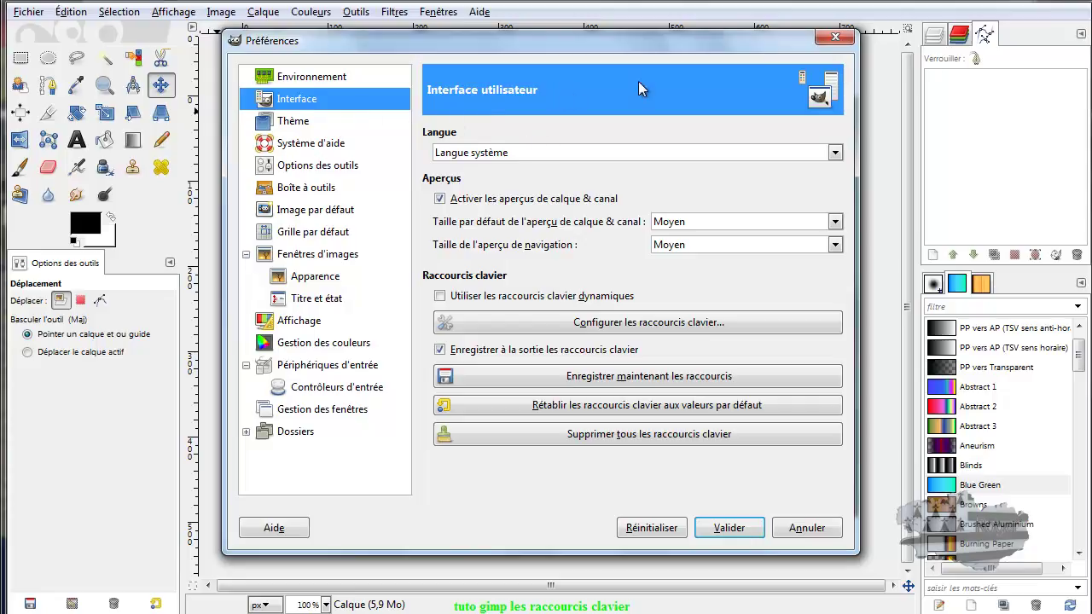
{"action": "left_click", "coordinate": [547, 151]}
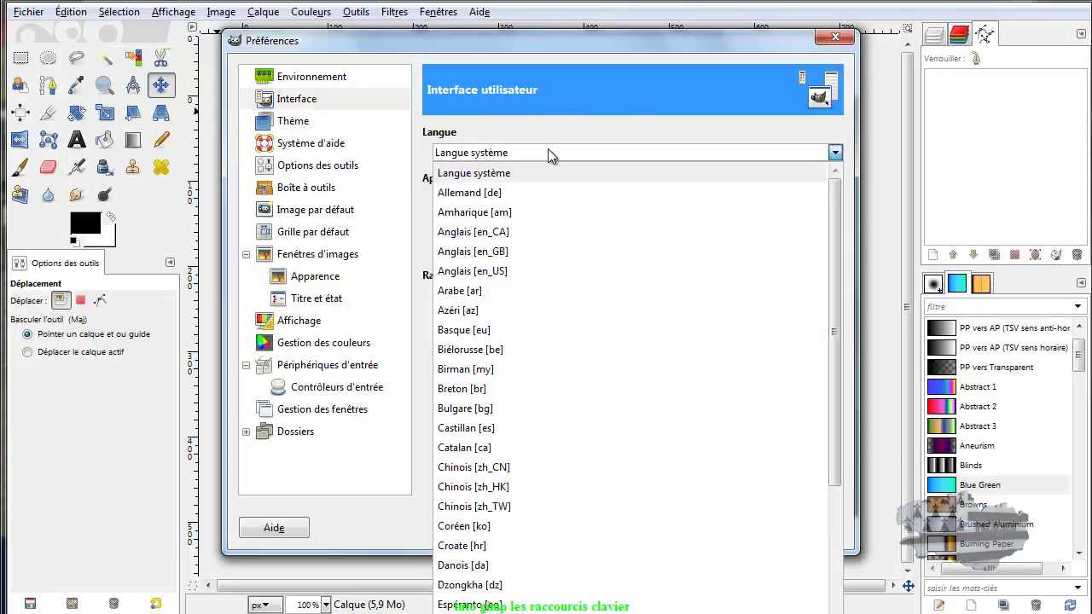
{"action": "scroll", "coordinate": [622, 431], "scroll_direction": "down", "scroll_amount": 1}
{"action": "scroll", "coordinate": [625, 429], "scroll_direction": "down", "scroll_amount": 5}
{"action": "scroll", "coordinate": [625, 410], "scroll_direction": "up", "scroll_amount": 6}
{"action": "left_click", "coordinate": [647, 155]}
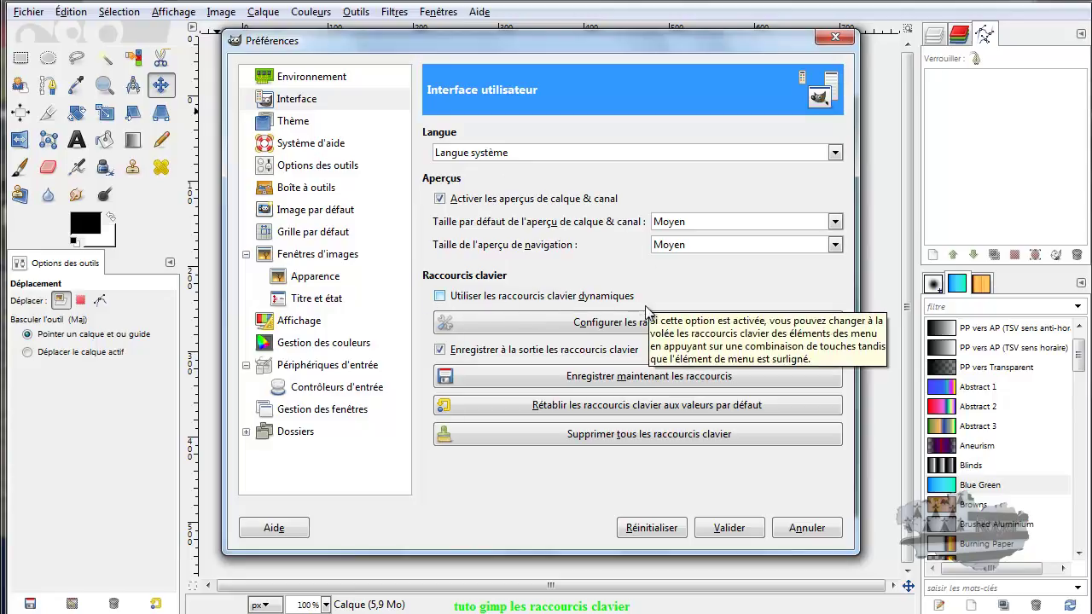
Enable 'Utiliser les raccourcis clavier dynamiques' and bring up the keyboard shortcut editor.
{"action": "left_click", "coordinate": [440, 296]}
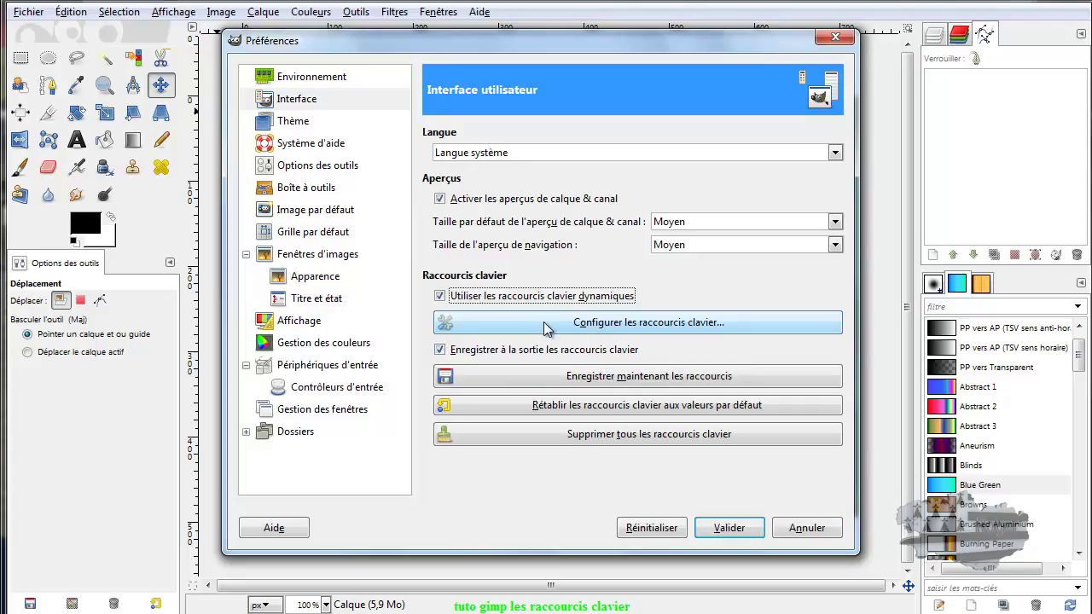
{"action": "left_click", "coordinate": [600, 322]}
{"action": "left_click_drag", "start_coordinate": [646, 106], "coordinate": [492, 29]}
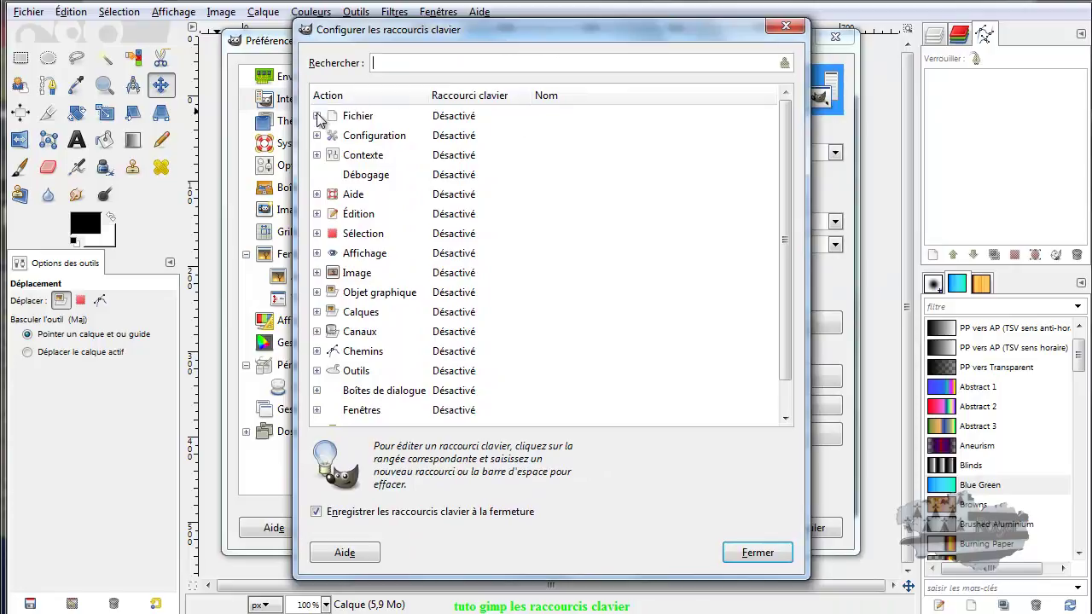
Expand the Fichier category and compare its shortcuts, like Ouvrir Ctrl+O, with the menu.
{"action": "left_click", "coordinate": [317, 116]}
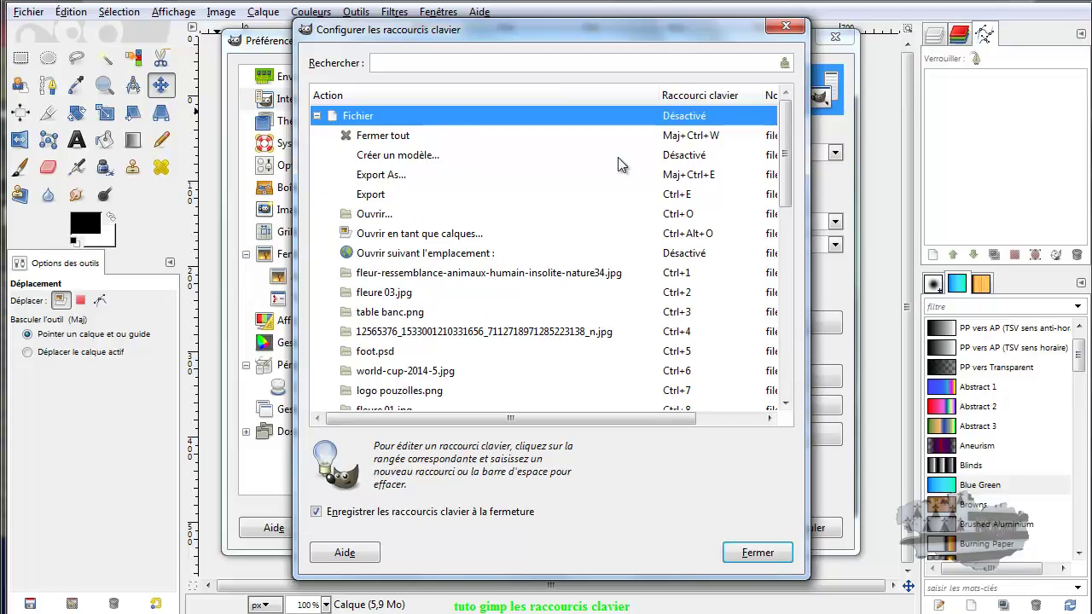
{"action": "scroll", "coordinate": [602, 238], "scroll_direction": "down", "scroll_amount": 1}
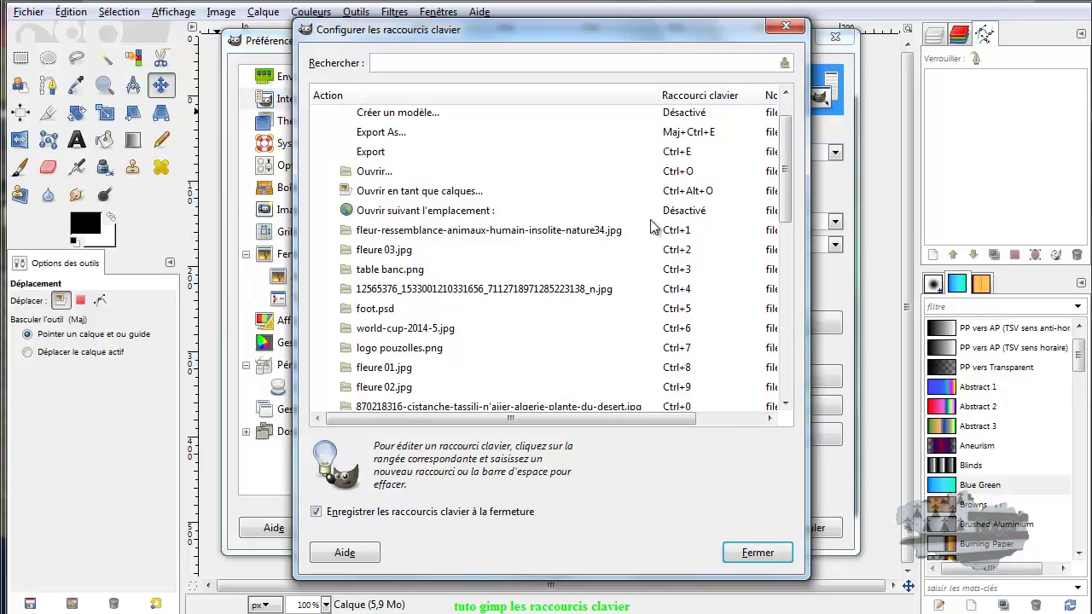
{"action": "left_click", "coordinate": [28, 12]}
{"action": "mouse_move", "coordinate": [173, 12]}
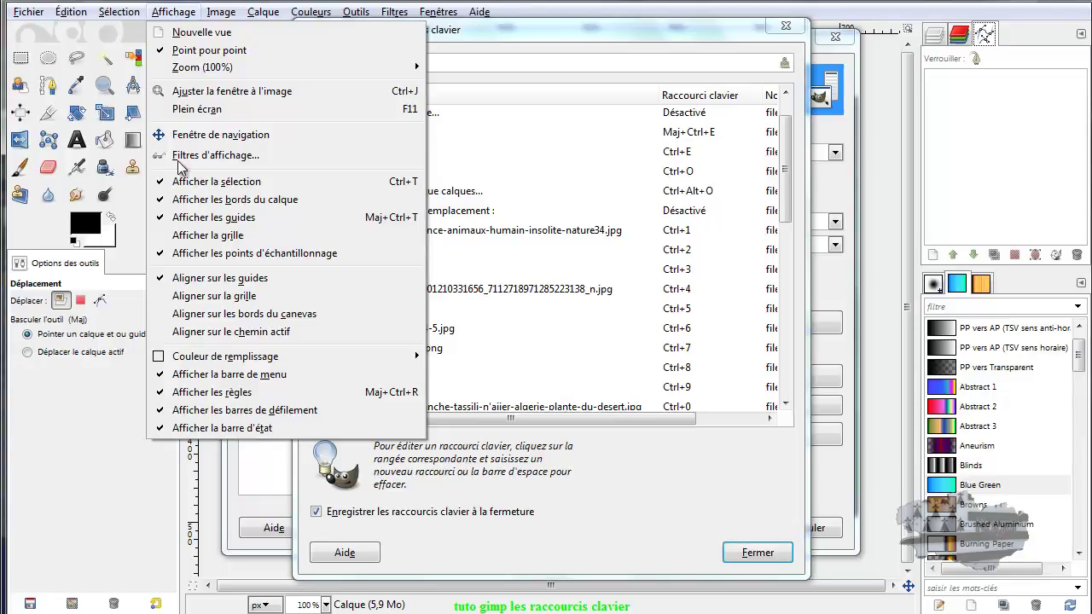
{"action": "left_click", "coordinate": [680, 42]}
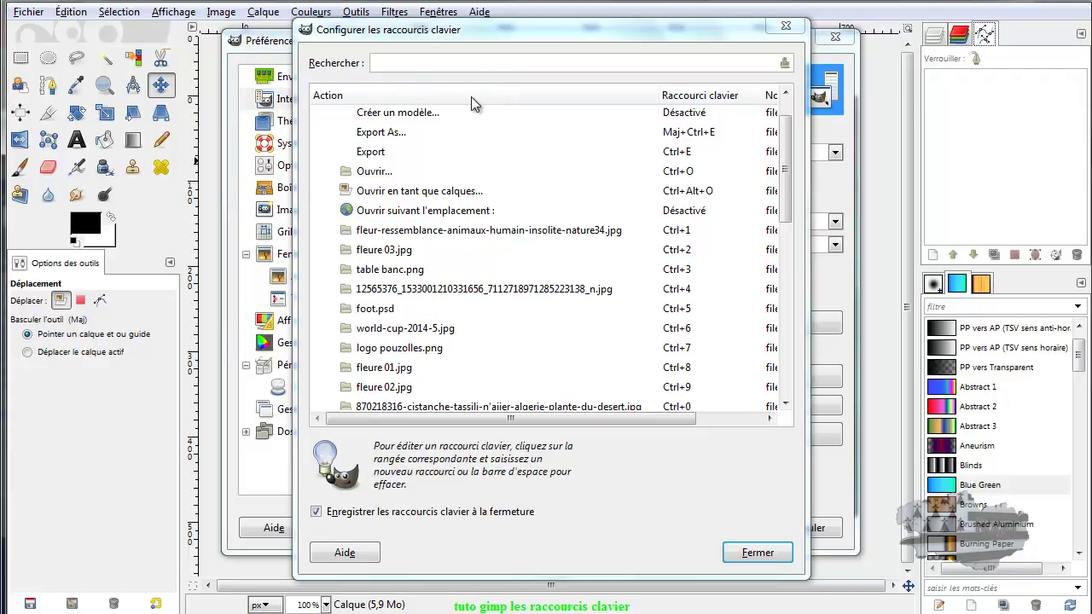
{"action": "left_click_drag", "start_coordinate": [787, 149], "coordinate": [785, 94]}
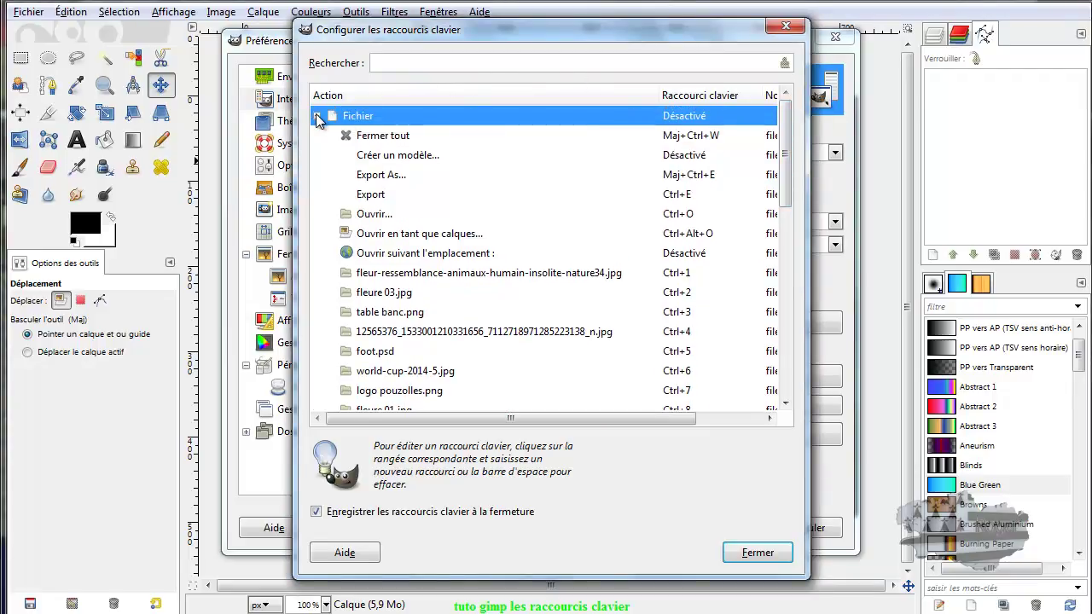
{"action": "left_click", "coordinate": [316, 116]}
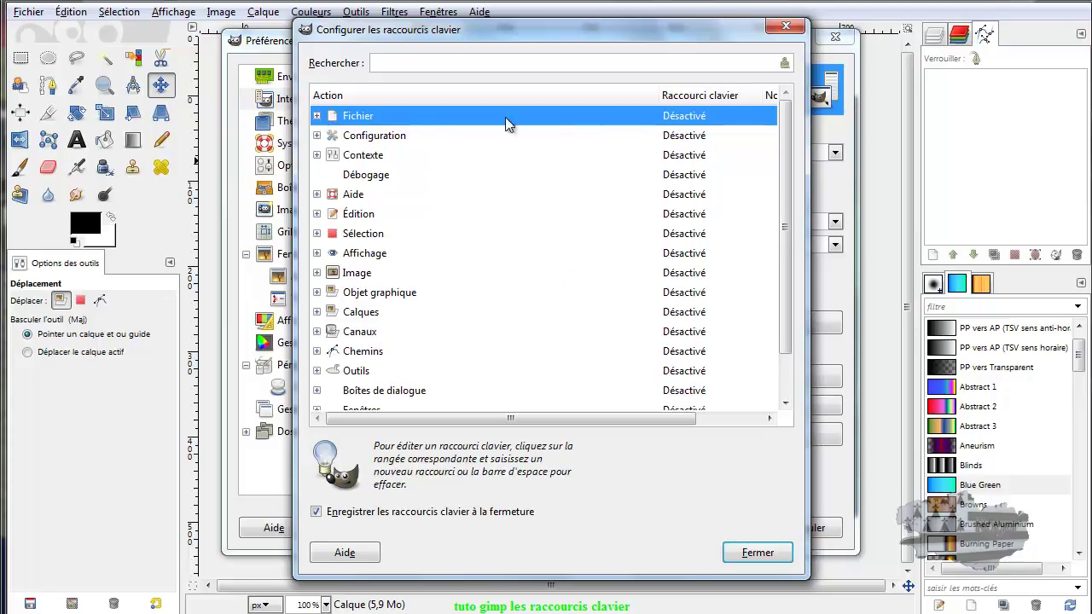
{"action": "left_click", "coordinate": [317, 116]}
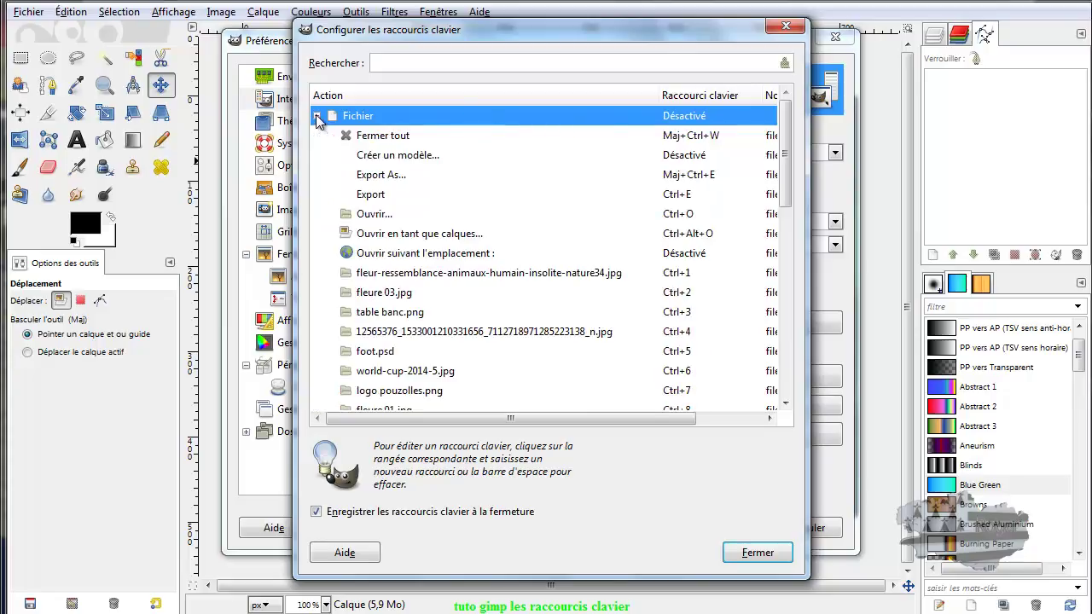
{"action": "left_click", "coordinate": [414, 158]}
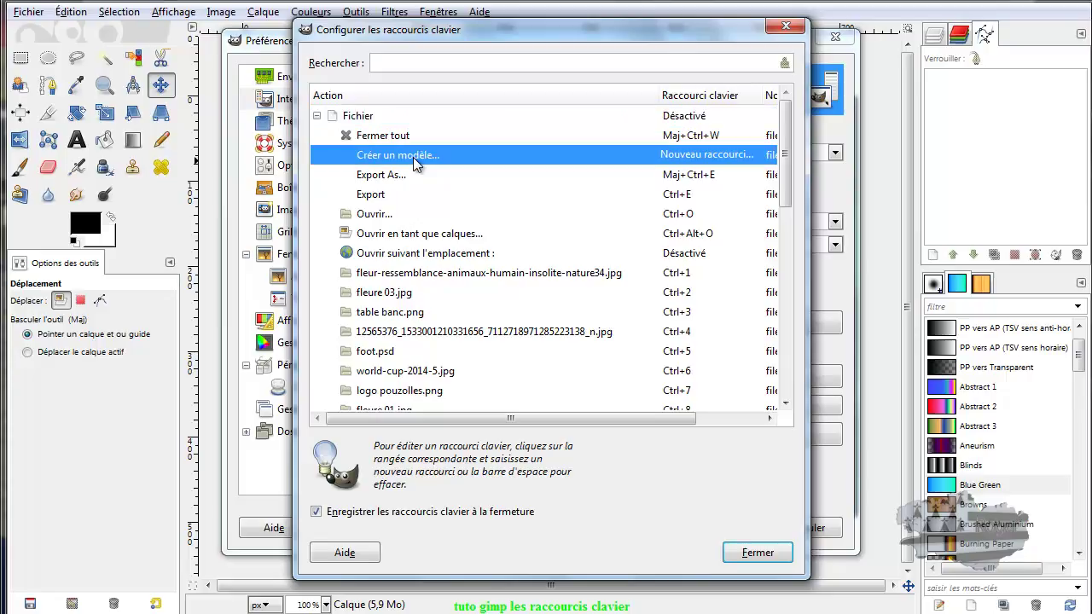
{"action": "key", "text": "BackSpace"}
{"action": "left_click", "coordinate": [698, 160]}
{"action": "key", "text": "ctrl+c"}
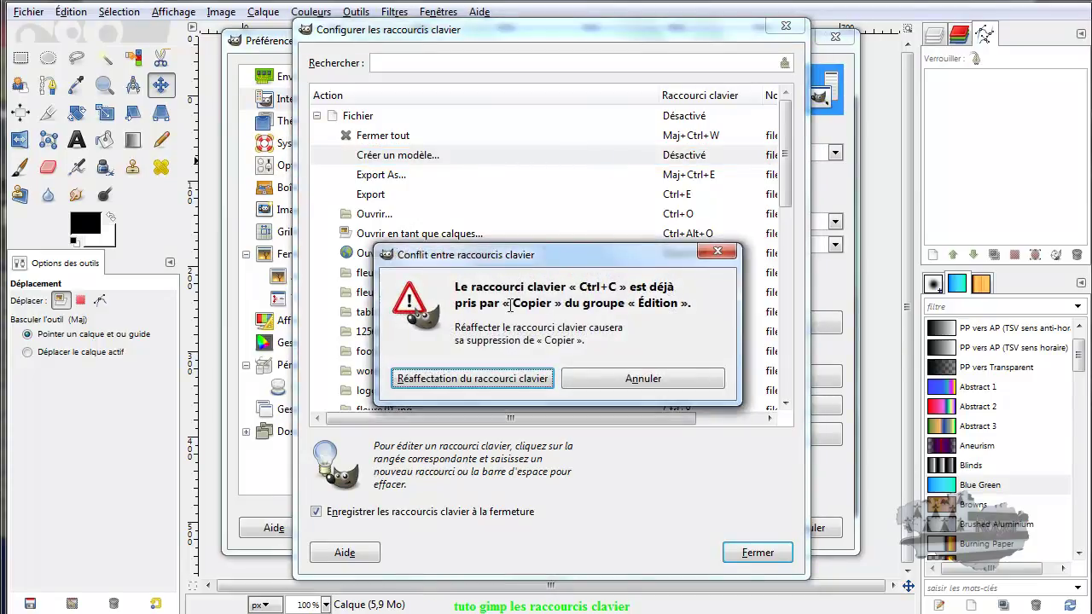
{"action": "left_click", "coordinate": [648, 378]}
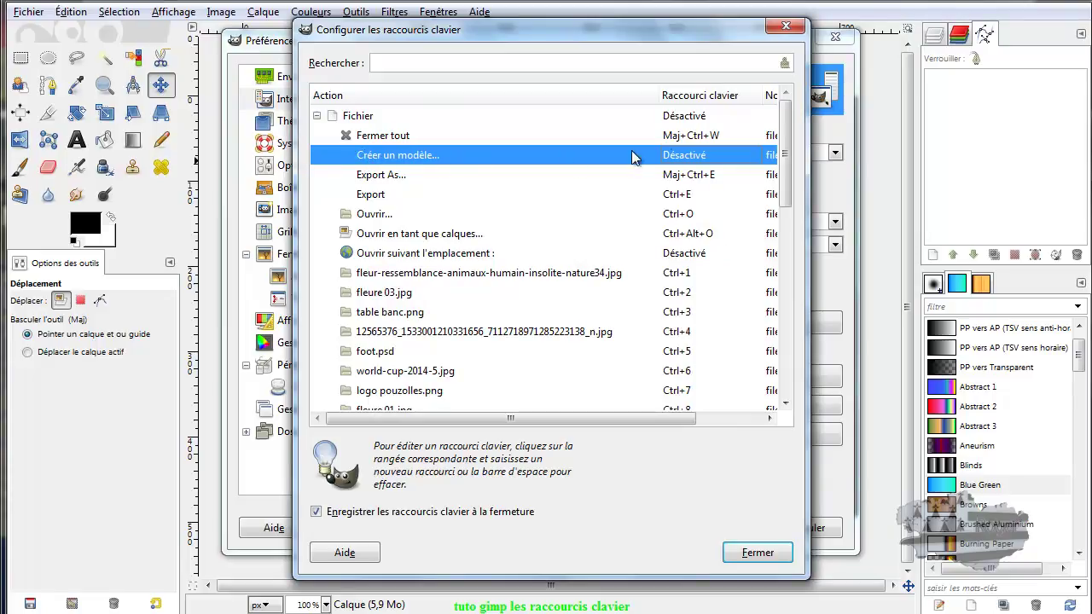
Set the Créer un modèle... shortcut cell to Ctrl+Alt+C.
{"action": "left_click", "coordinate": [702, 159]}
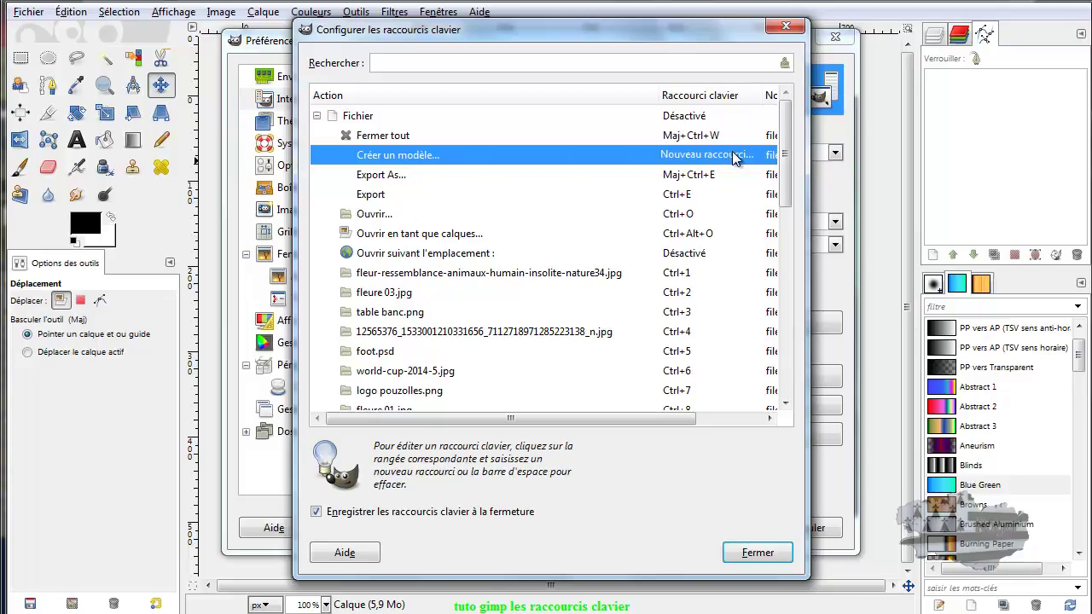
{"action": "key", "text": "ctrl+alt+c"}
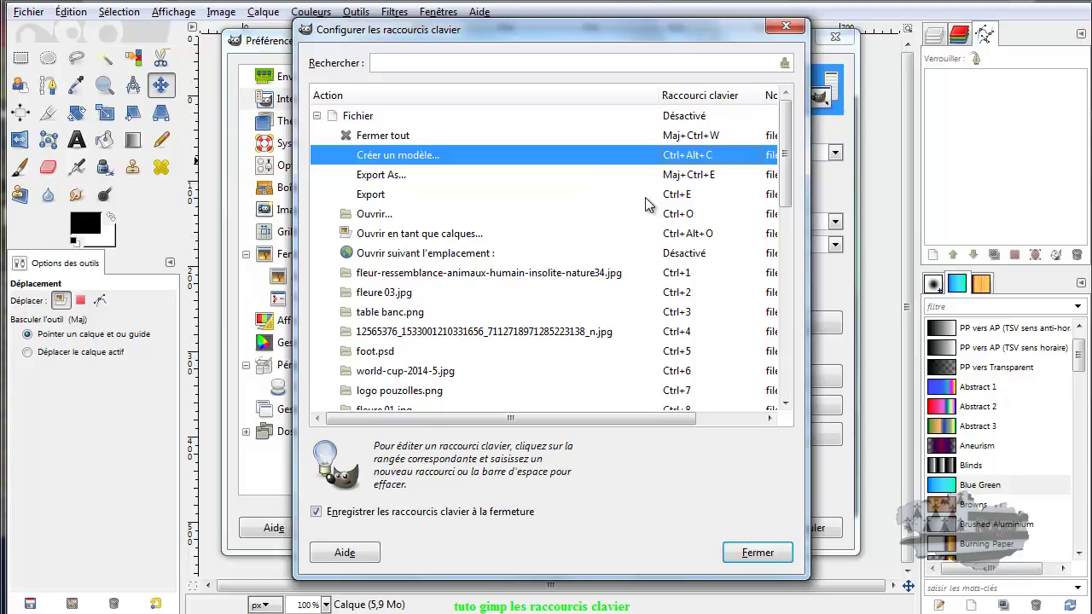
Reassign Ctrl+C from Copier to Créer un modèle...
{"action": "left_click", "coordinate": [691, 157]}
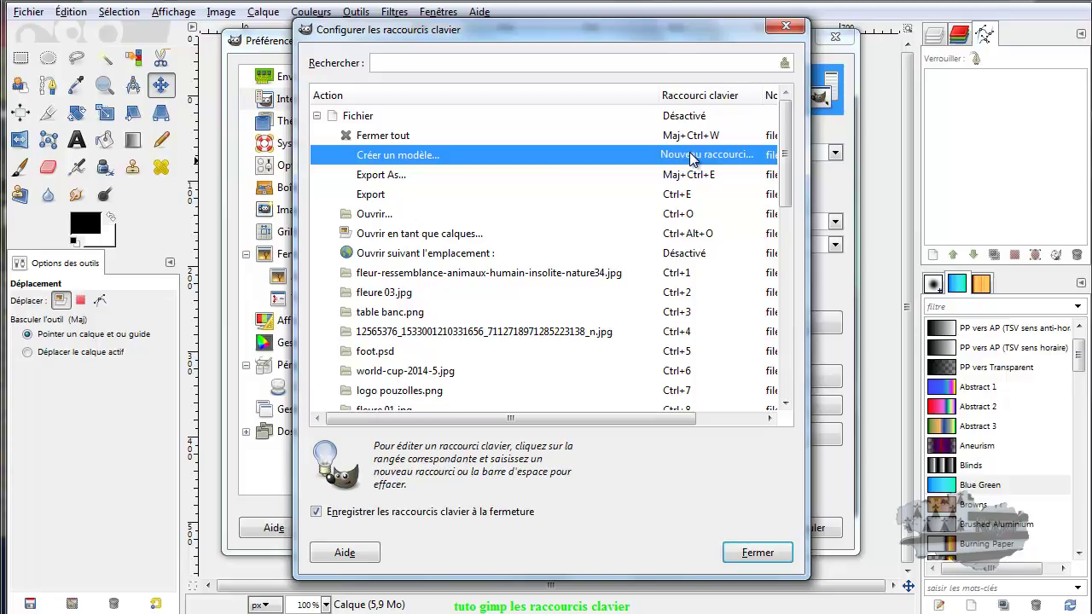
{"action": "key", "text": "ctrl+c"}
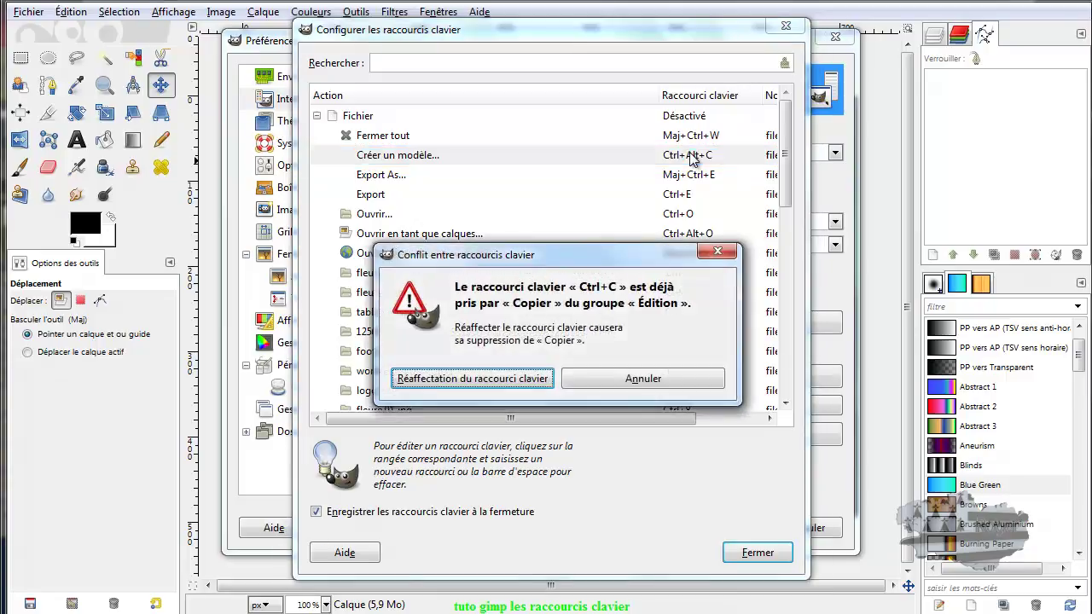
{"action": "left_click", "coordinate": [493, 384]}
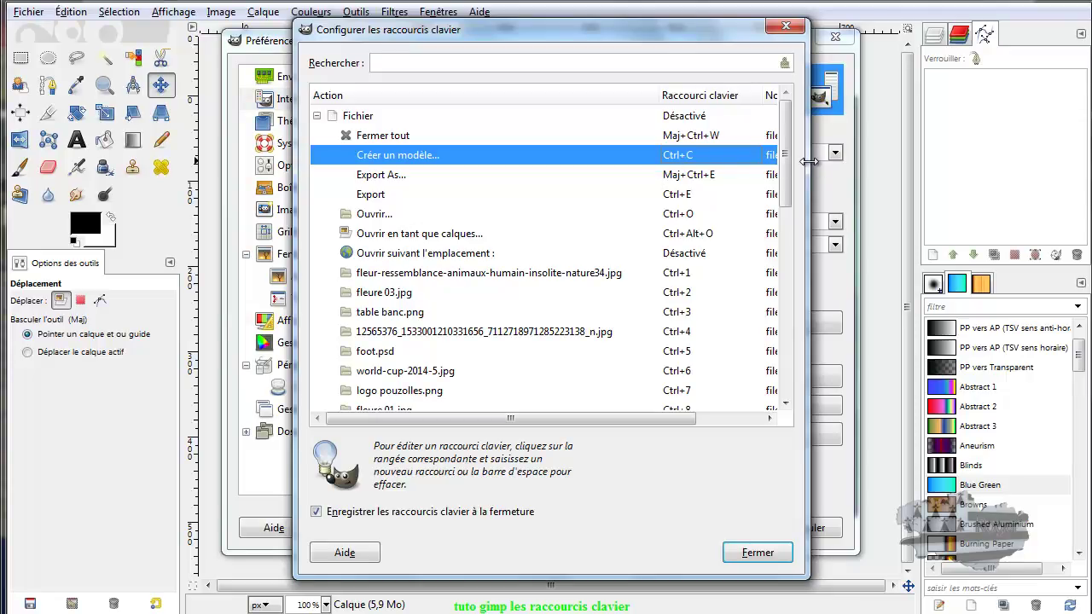
Widen the shortcut editor, uncheck Enregistrer à la fermeture, and close the editor.
{"action": "left_click_drag", "start_coordinate": [810, 166], "coordinate": [938, 163]}
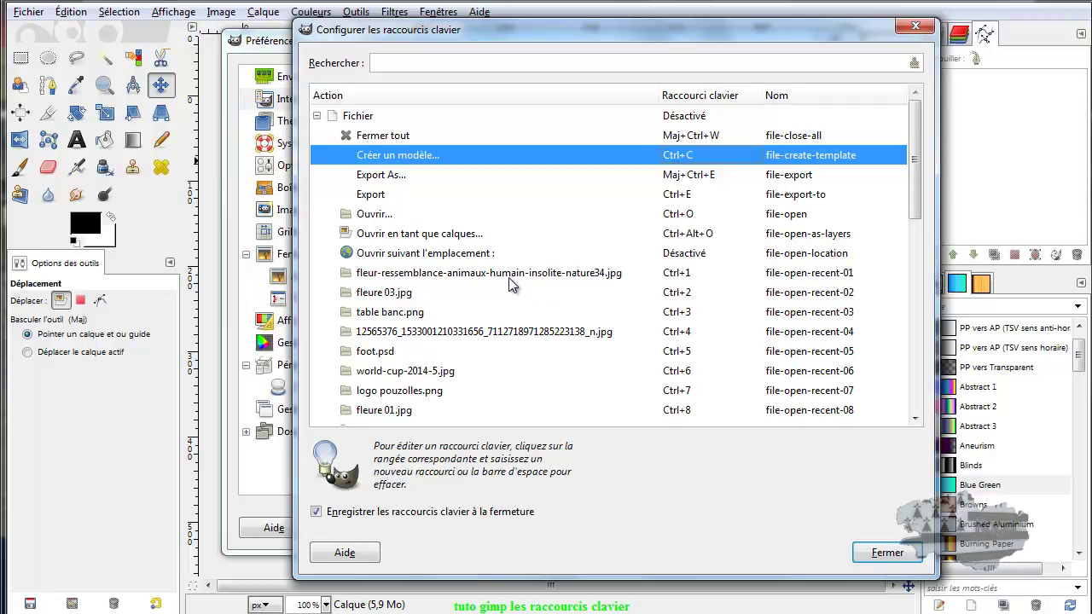
{"action": "scroll", "coordinate": [509, 277], "scroll_direction": "down", "scroll_amount": 1}
{"action": "scroll", "coordinate": [509, 277], "scroll_direction": "down", "scroll_amount": 3}
{"action": "scroll", "coordinate": [508, 277], "scroll_direction": "up", "scroll_amount": 1}
{"action": "scroll", "coordinate": [509, 277], "scroll_direction": "up", "scroll_amount": 3}
{"action": "left_click", "coordinate": [315, 511]}
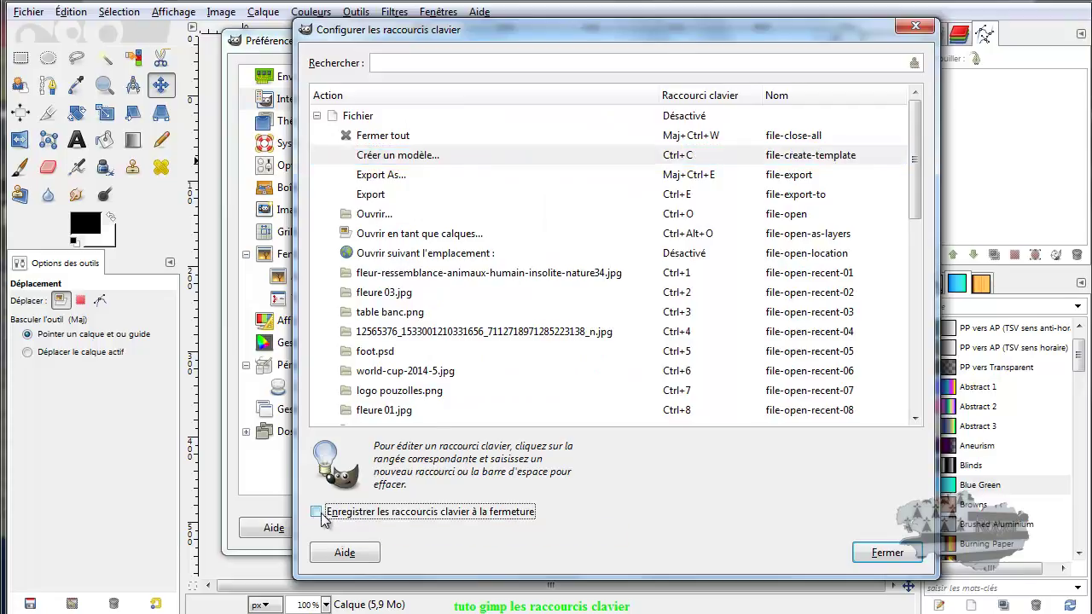
{"action": "left_click", "coordinate": [887, 552]}
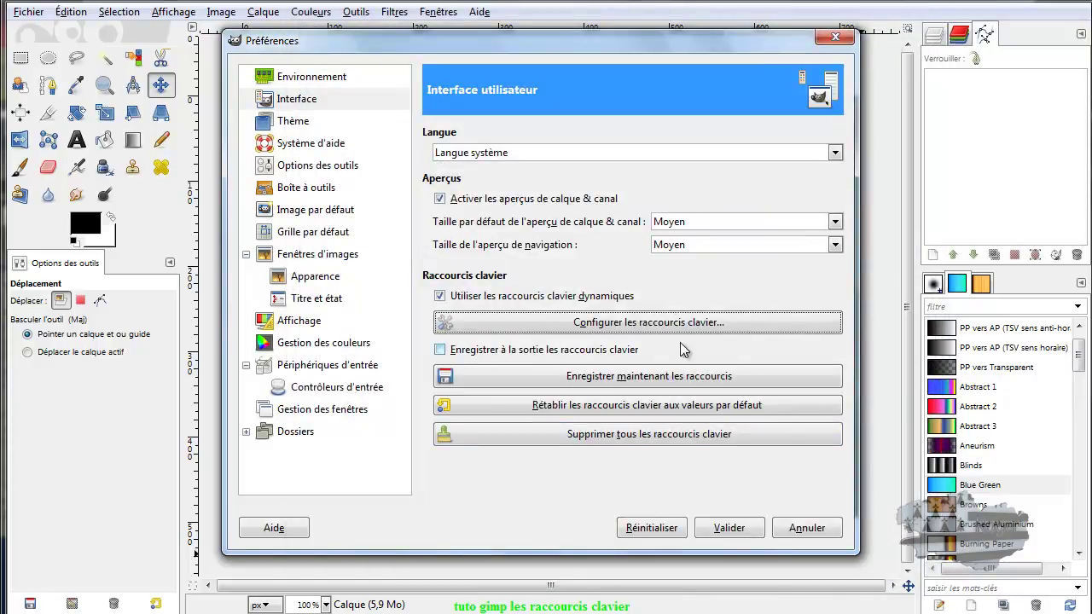
Disable dynamic shortcuts, validate Preferences, and test Ctrl+Shift+T brings up the new-template prompt.
{"action": "left_click", "coordinate": [444, 295]}
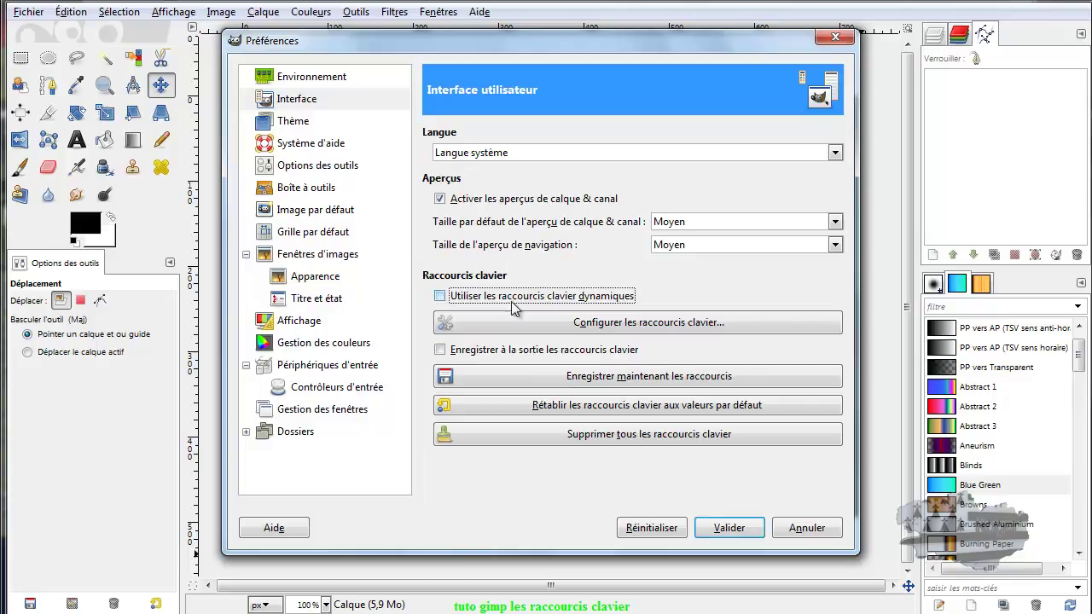
{"action": "left_click", "coordinate": [729, 529]}
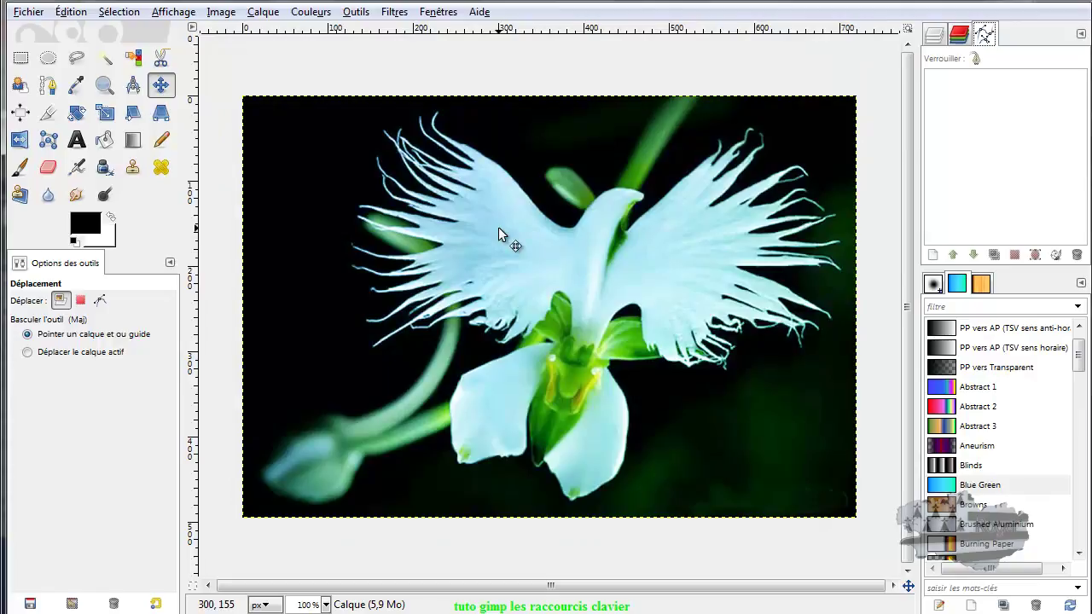
{"action": "key", "text": "ctrl+shift+t"}
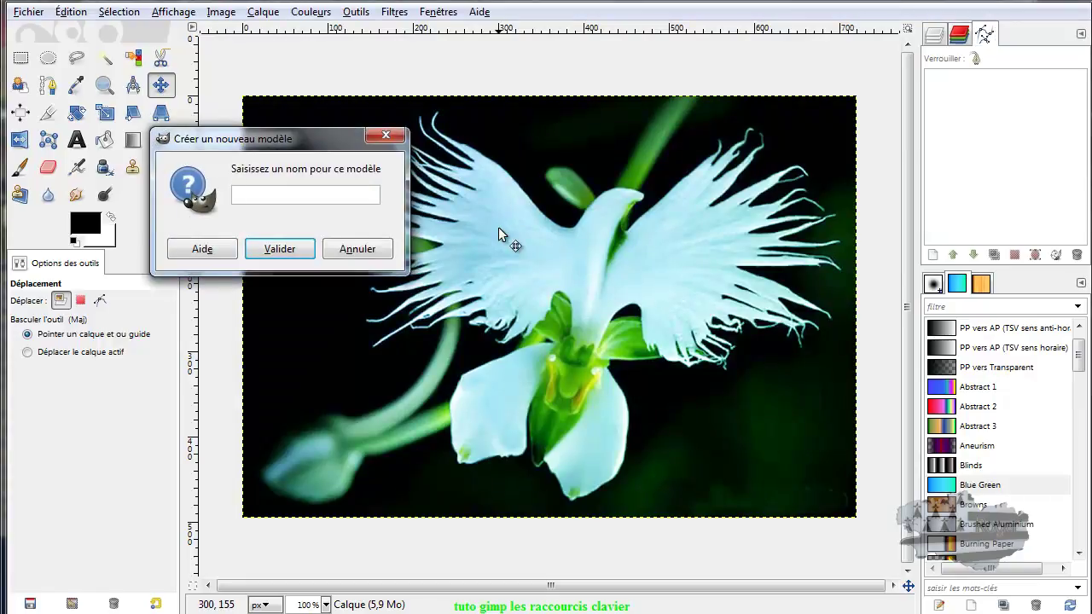
{"action": "left_click", "coordinate": [280, 248]}
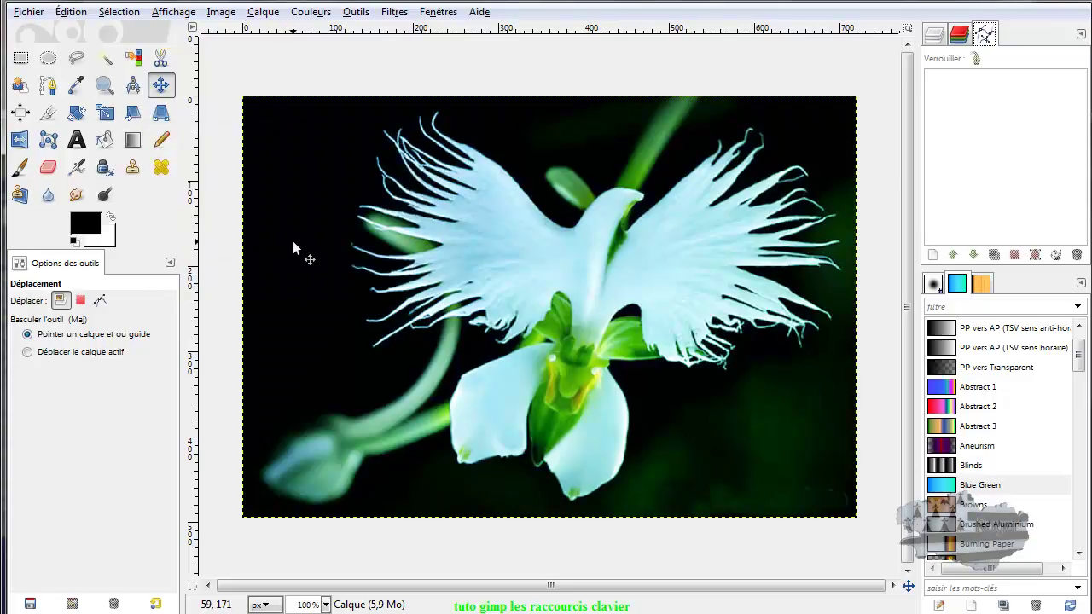
Reopen Preferences > Interface, re-enable dynamic shortcuts, and bring up the shortcut editor.
{"action": "left_click", "coordinate": [71, 12]}
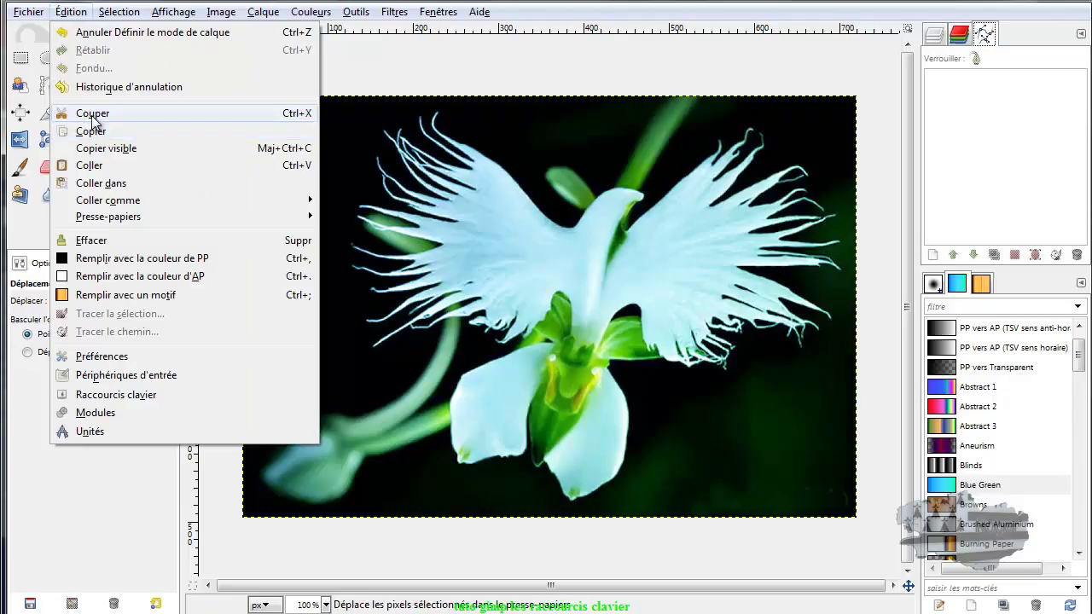
{"action": "left_click", "coordinate": [115, 357]}
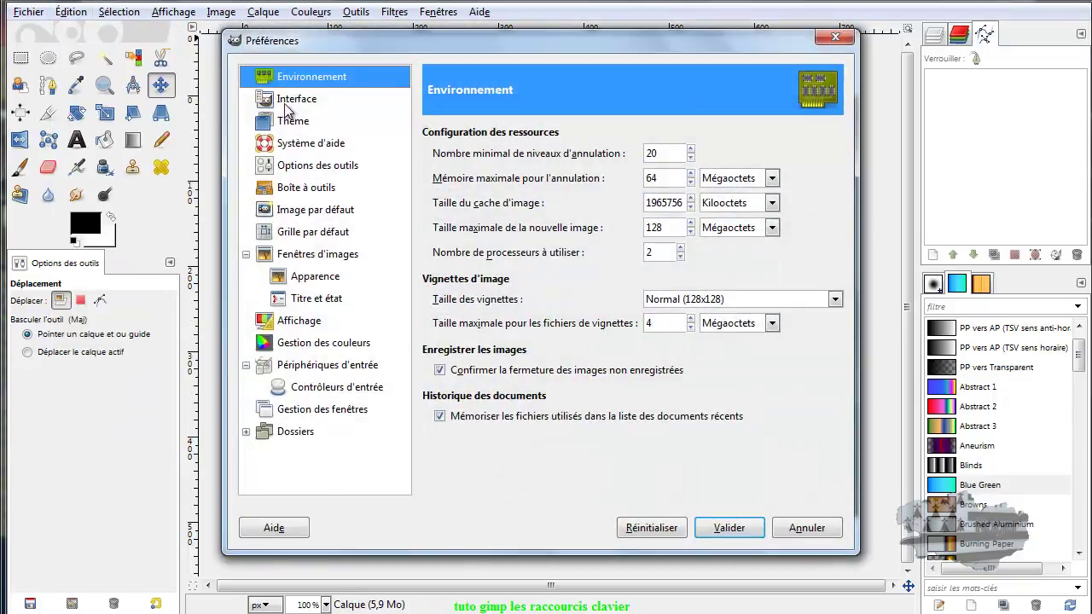
{"action": "left_click", "coordinate": [287, 104]}
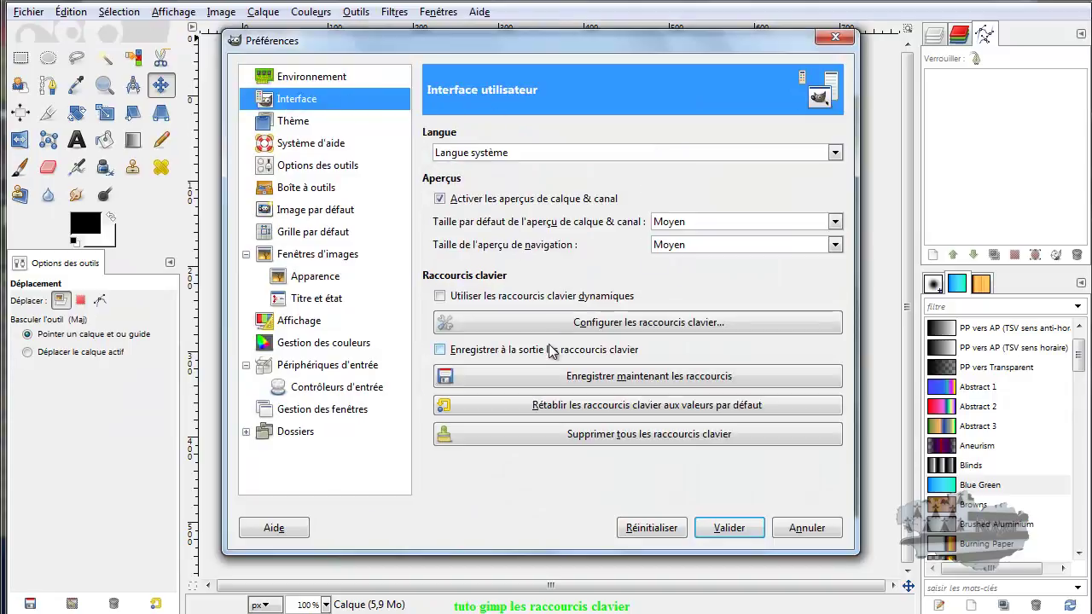
{"action": "left_click", "coordinate": [439, 296]}
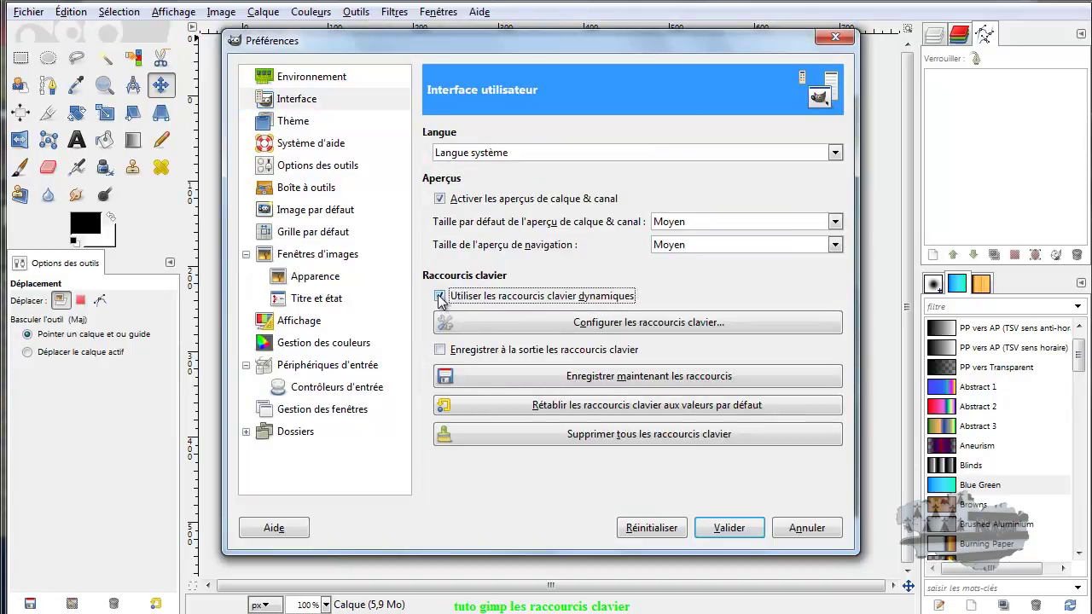
{"action": "left_click", "coordinate": [629, 327]}
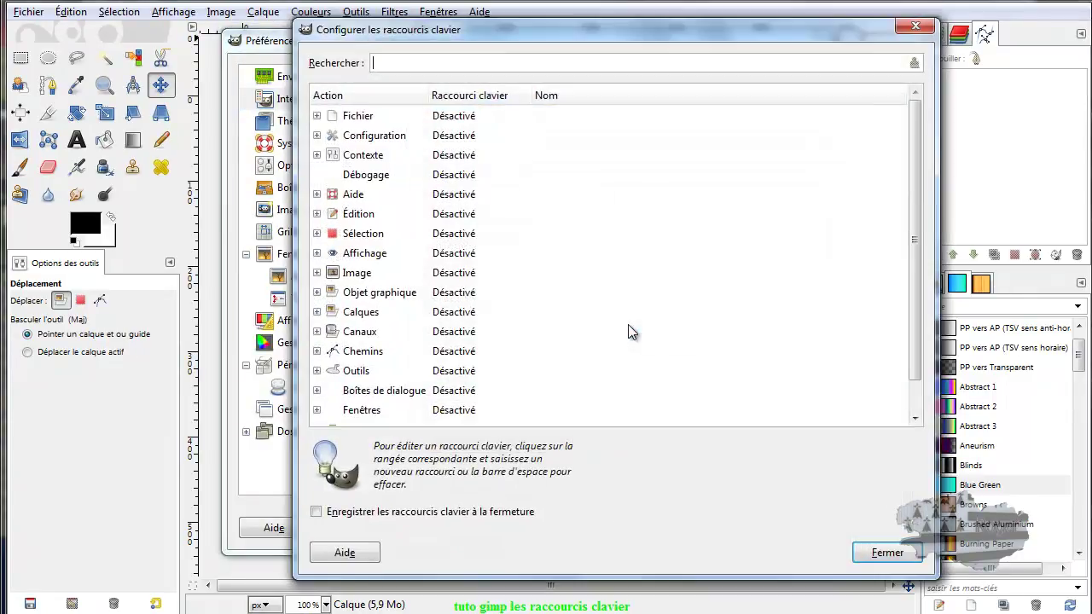
Give Créer un modèle... Ctrl+Alt+C, enable saving shortcuts on close, and validate Preferences.
{"action": "left_click", "coordinate": [318, 118]}
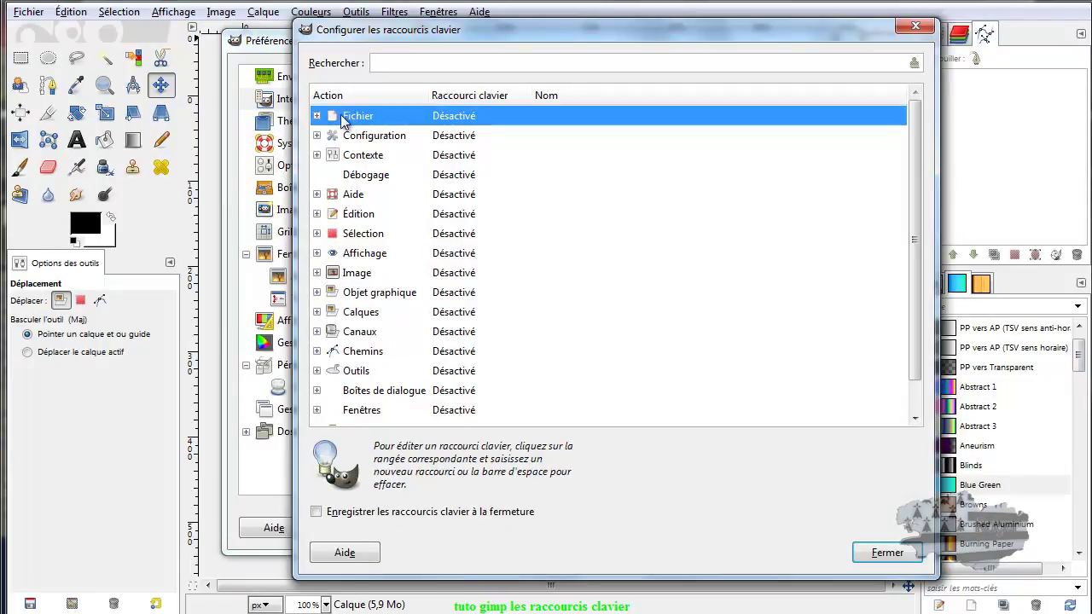
{"action": "left_click", "coordinate": [317, 116]}
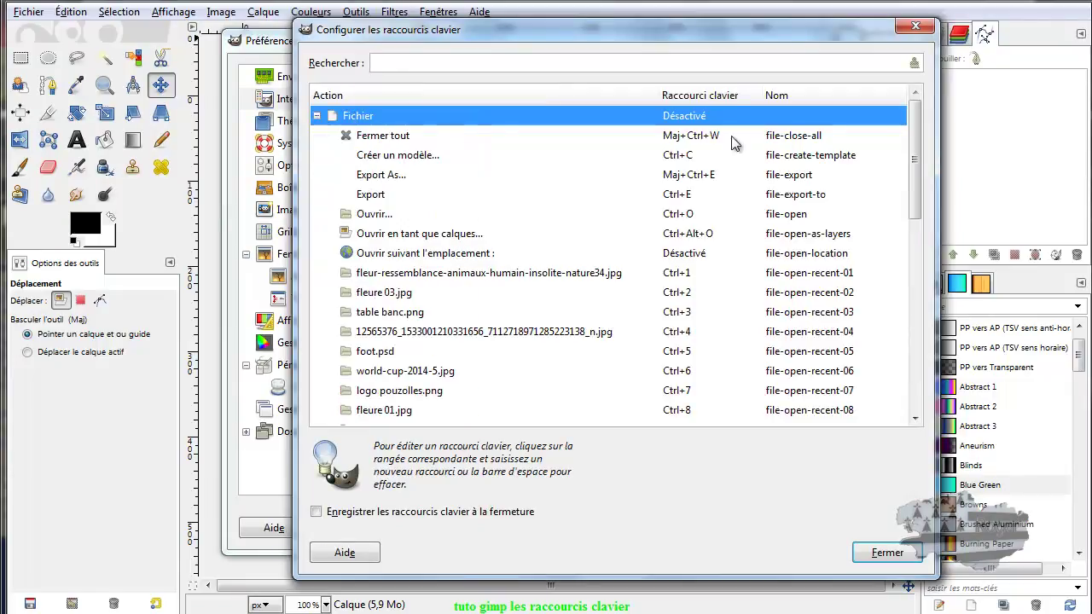
{"action": "left_click", "coordinate": [454, 155]}
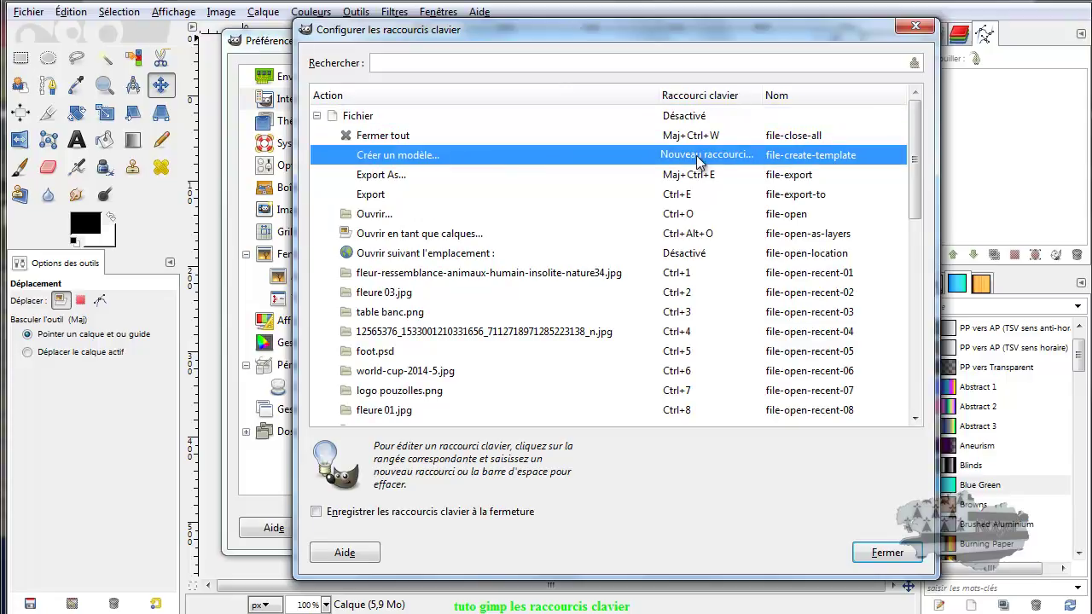
{"action": "key", "text": "ctrl+alt+c"}
{"action": "left_click", "coordinate": [317, 513]}
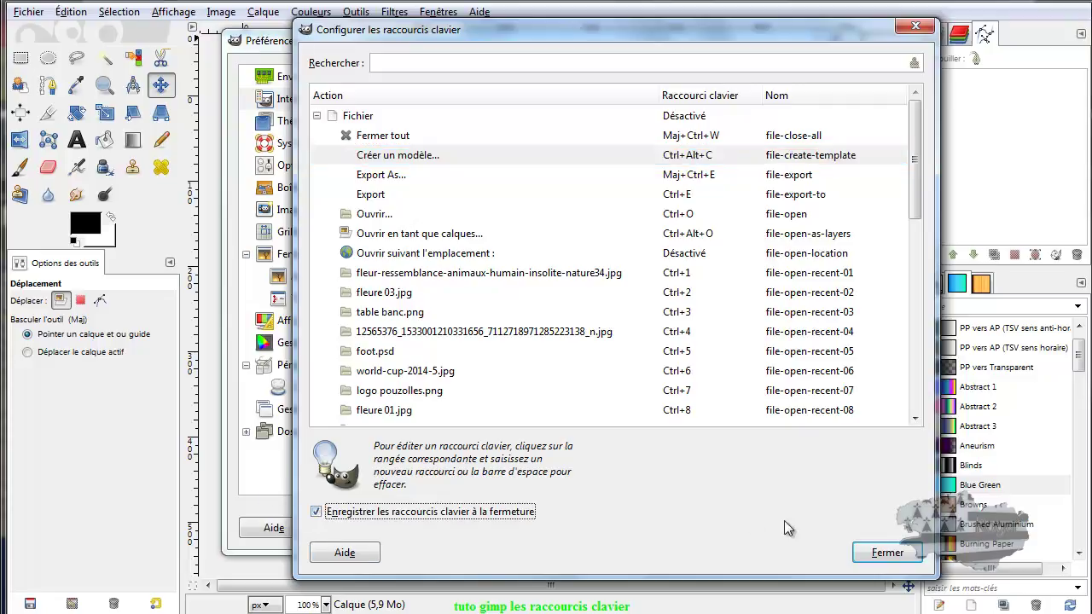
{"action": "left_click", "coordinate": [891, 553]}
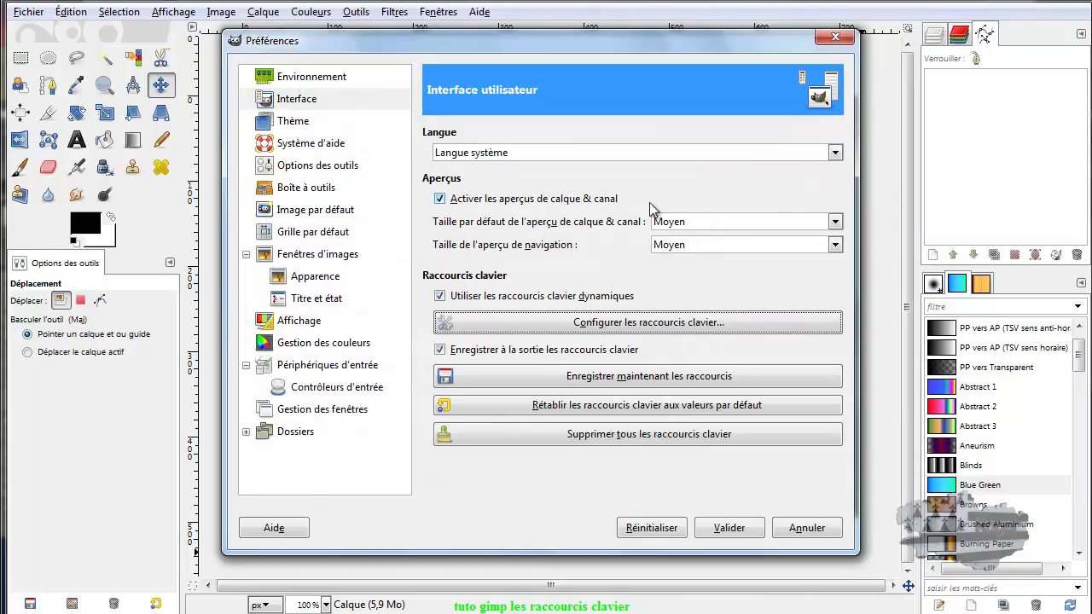
{"action": "left_click", "coordinate": [730, 529]}
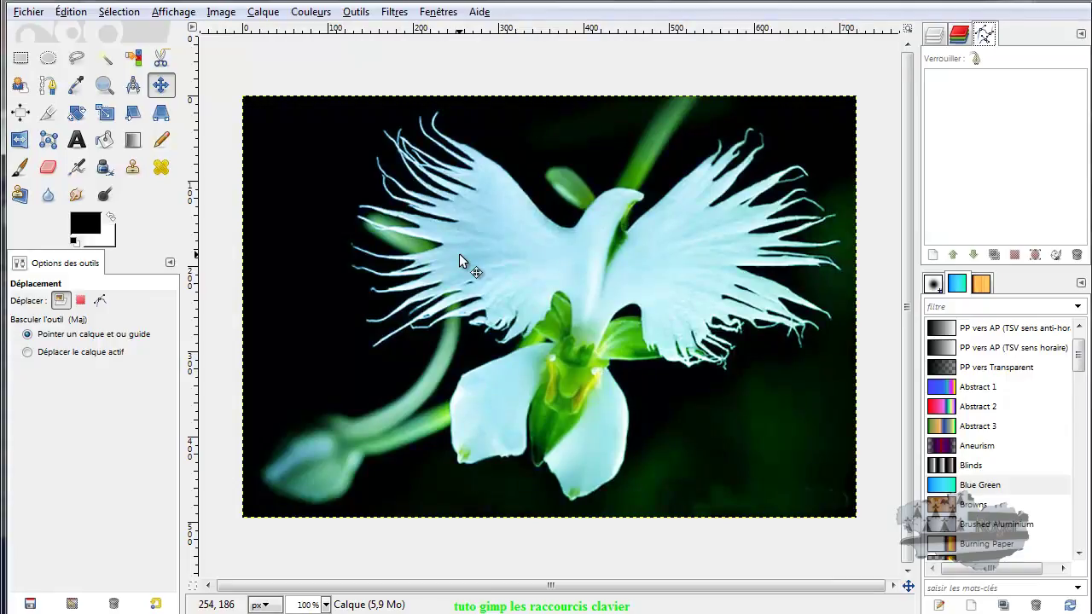
Try pasting from the clipboard, then show the Layers panel with the flower photo layer selected.
{"action": "key", "text": "ctrl+v"}
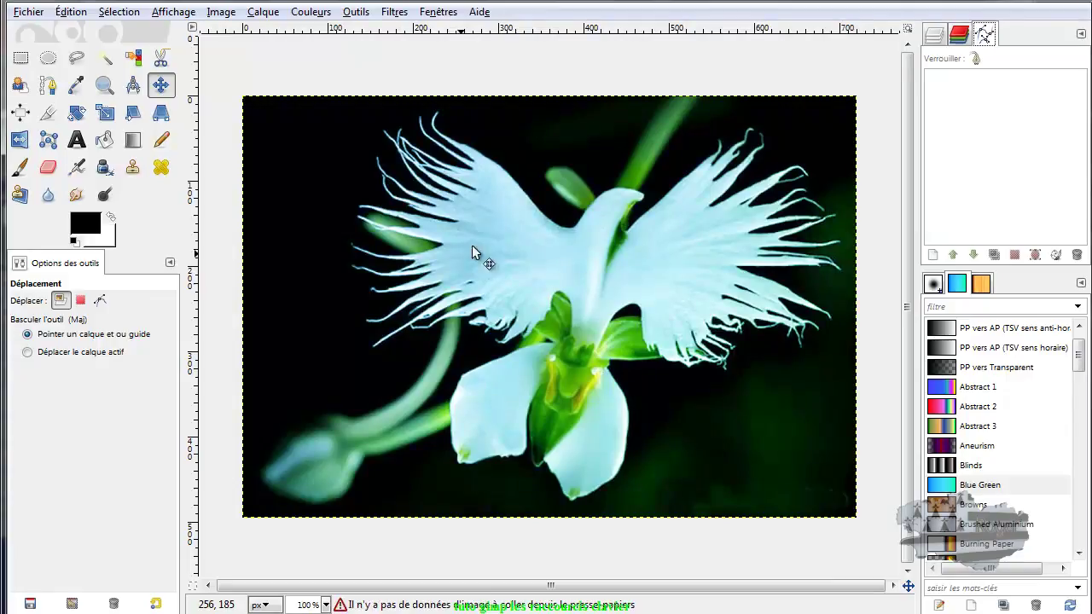
{"action": "left_click", "coordinate": [934, 34]}
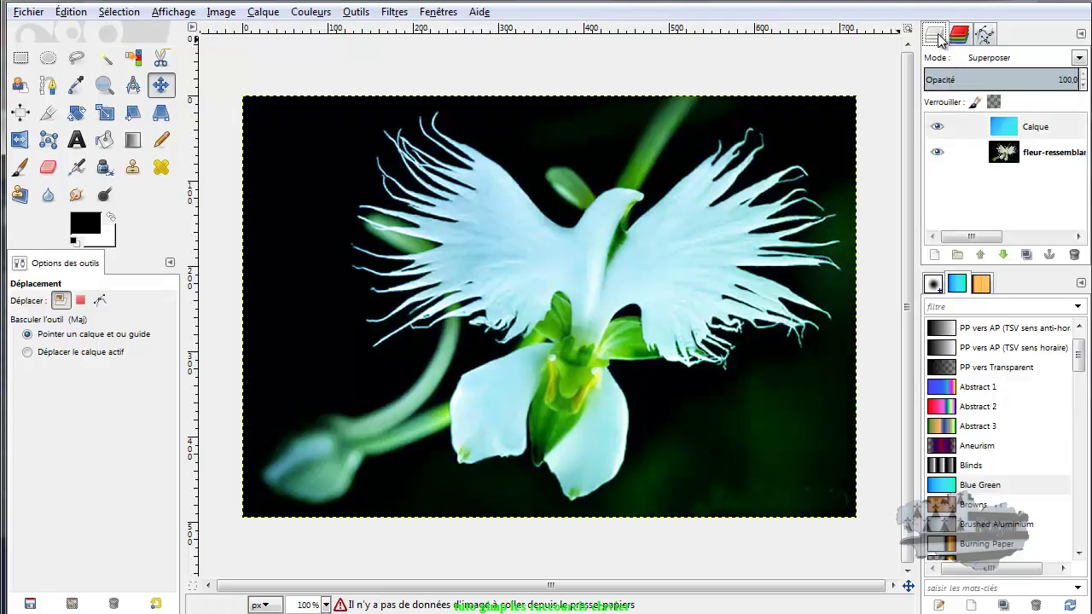
{"action": "left_click", "coordinate": [1009, 150]}
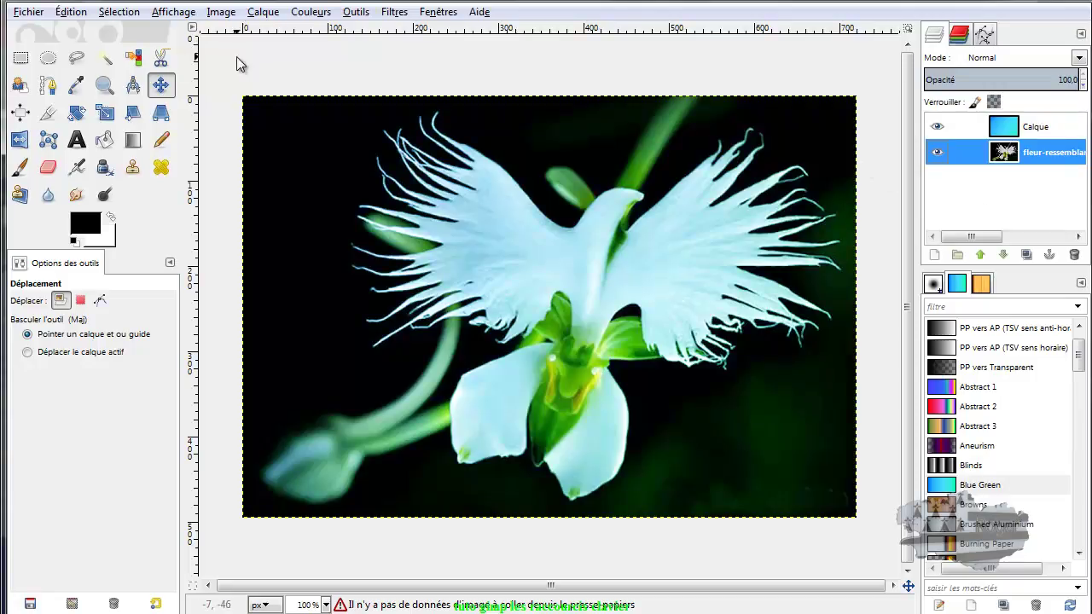
{"action": "left_click", "coordinate": [73, 16]}
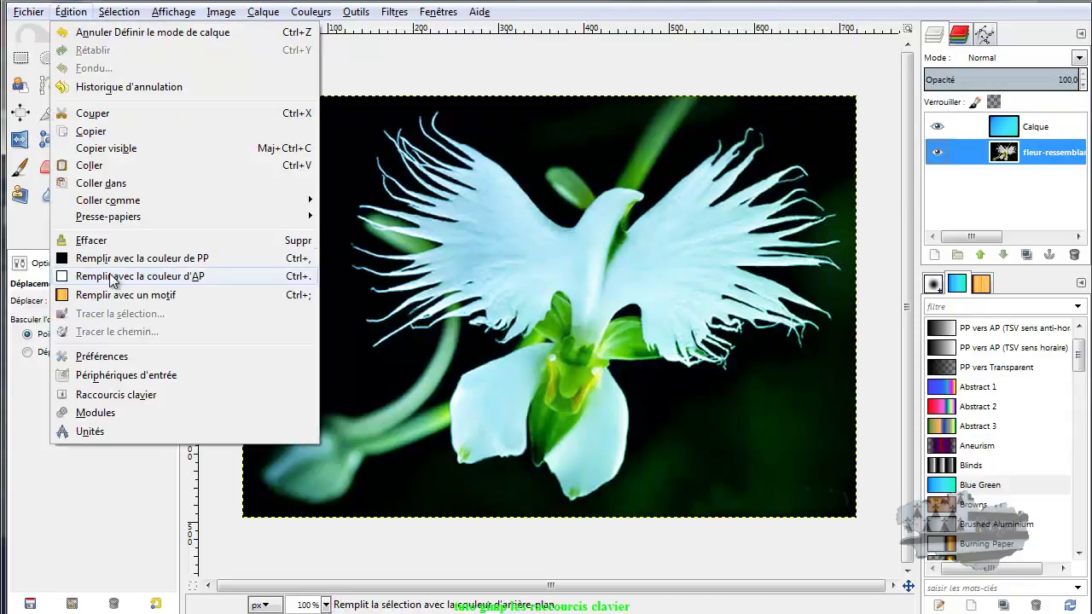
Assign Ctrl+C to the Édition > Copier action in the shortcut editor and validate Preferences.
{"action": "left_click", "coordinate": [101, 358]}
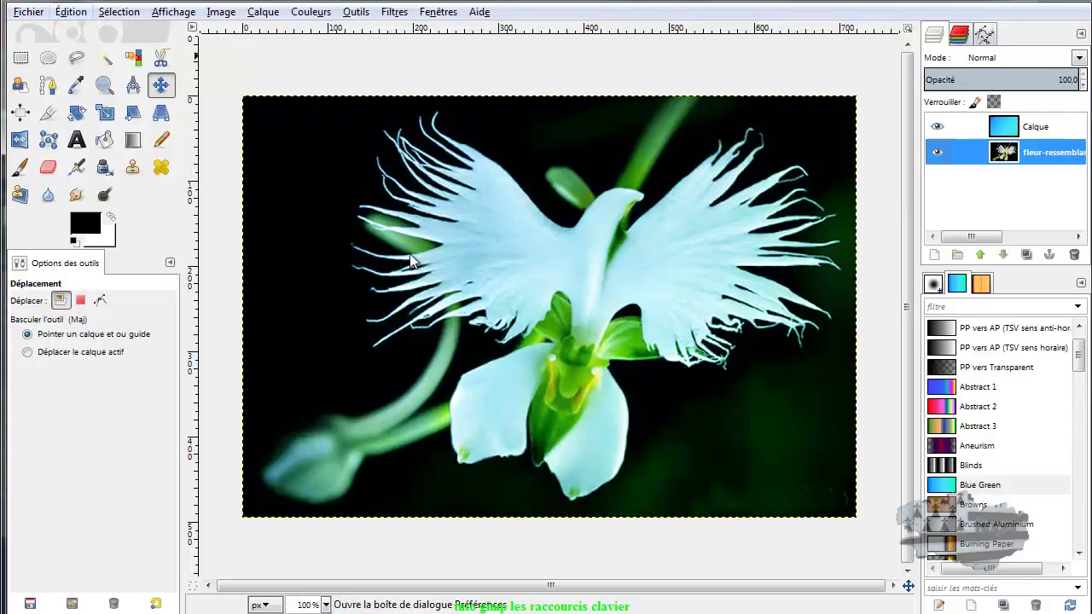
{"action": "left_click", "coordinate": [290, 99]}
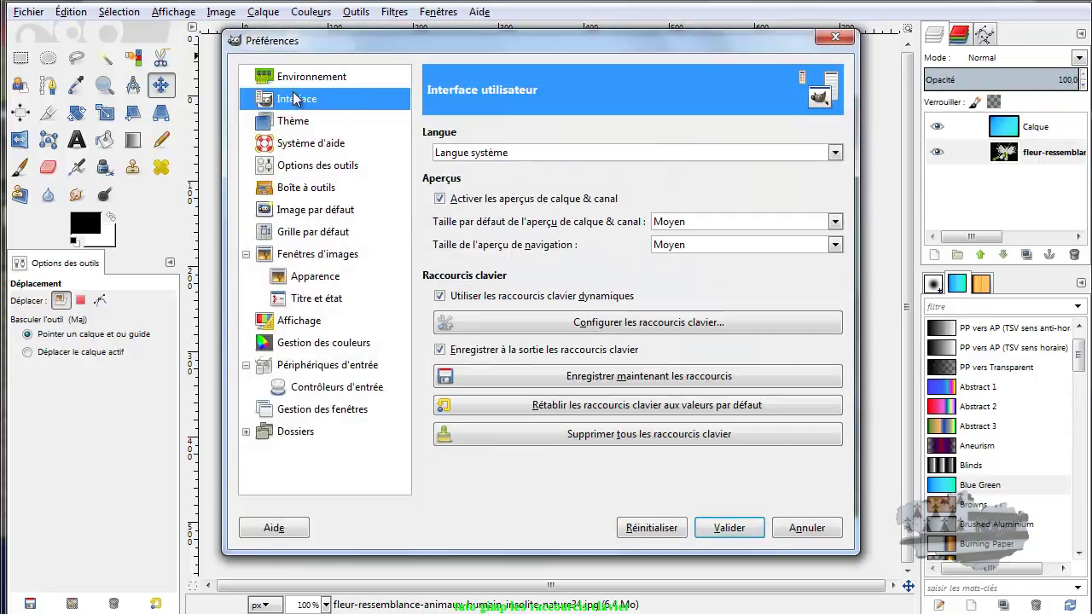
{"action": "left_click", "coordinate": [512, 324]}
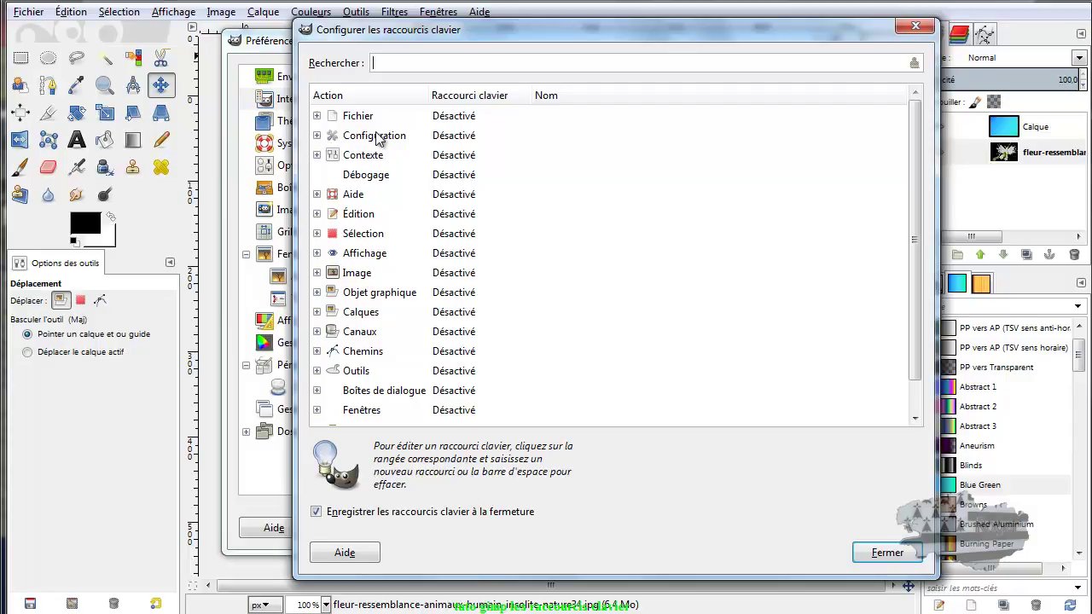
{"action": "left_click", "coordinate": [317, 215]}
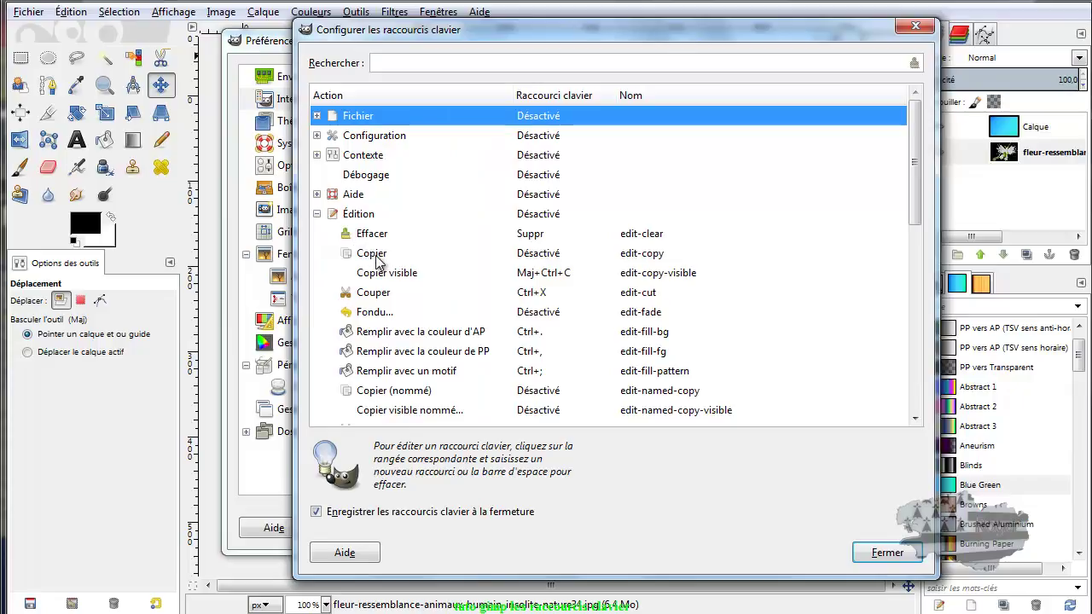
{"action": "left_click", "coordinate": [539, 256]}
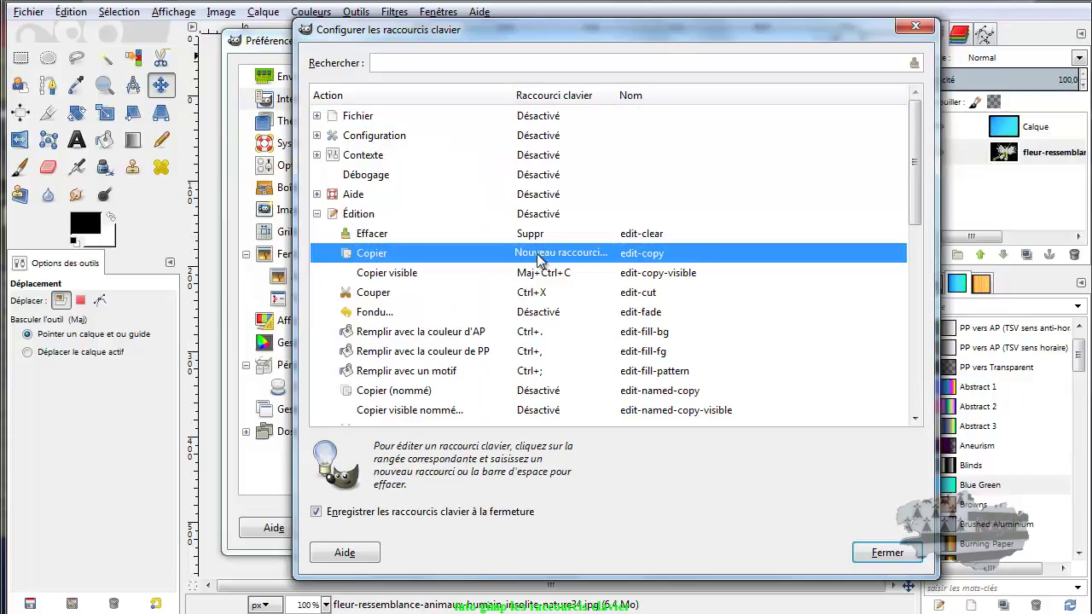
{"action": "key", "text": "ctrl+c"}
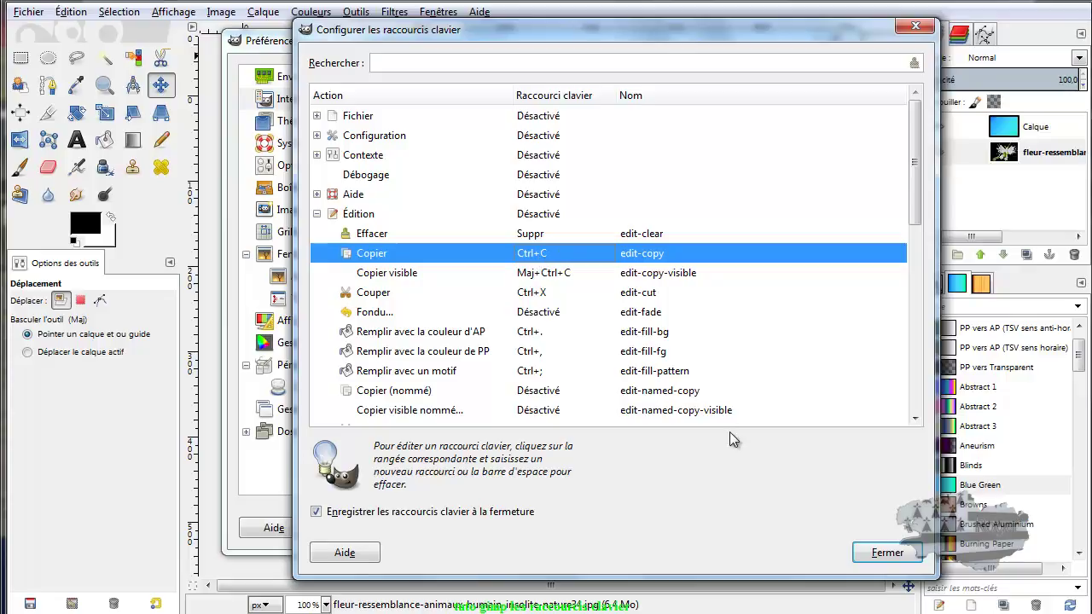
{"action": "left_click", "coordinate": [896, 552]}
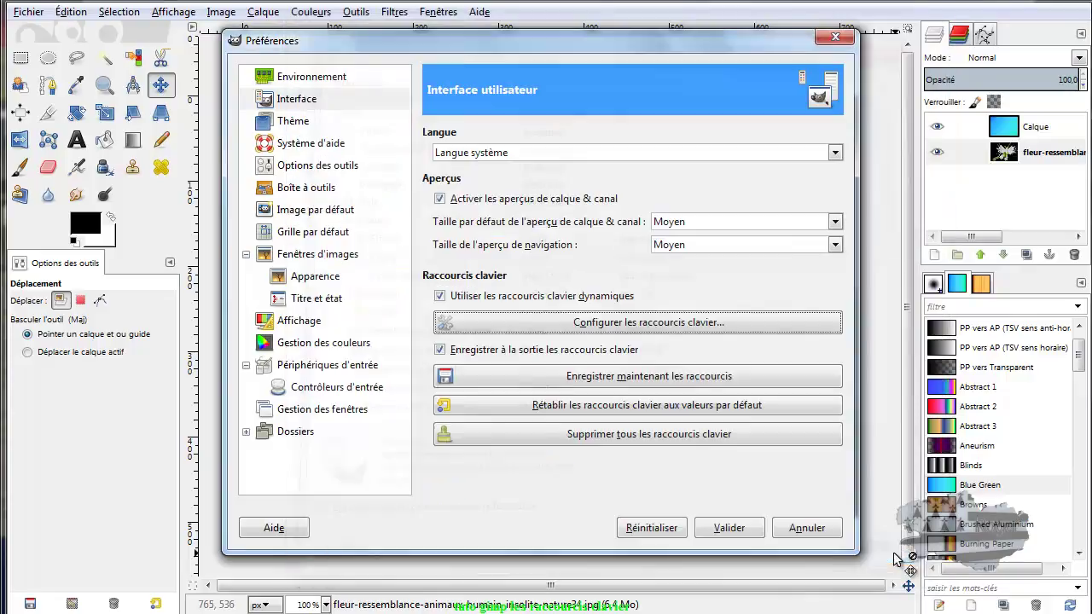
{"action": "left_click", "coordinate": [728, 526]}
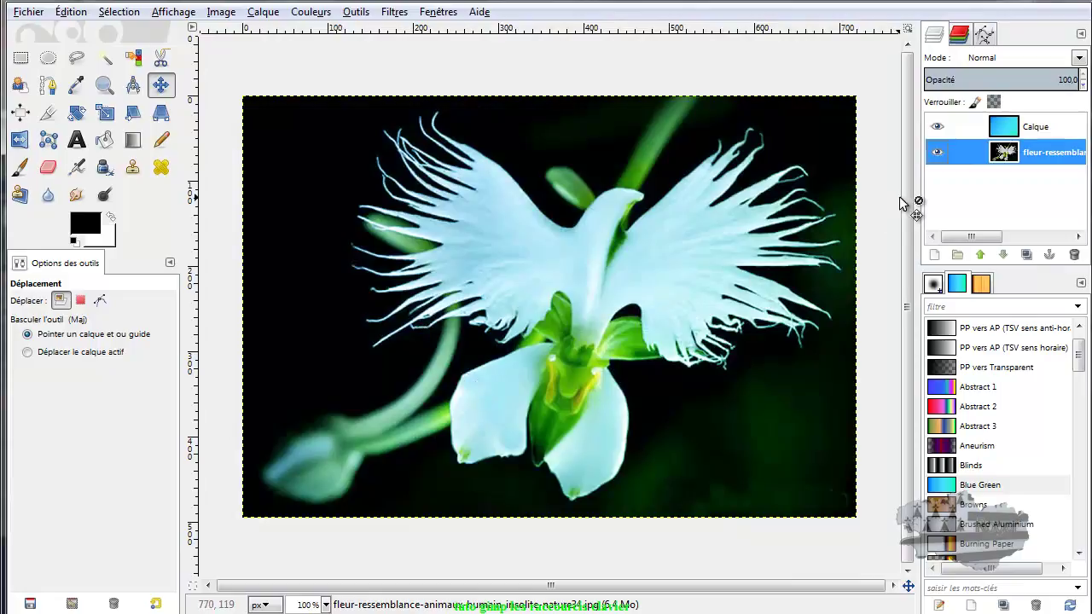
Copy and paste the image pixels, then delete the pasted floating selection layer.
{"action": "key", "text": "ctrl+c"}
{"action": "key", "text": "ctrl+v"}
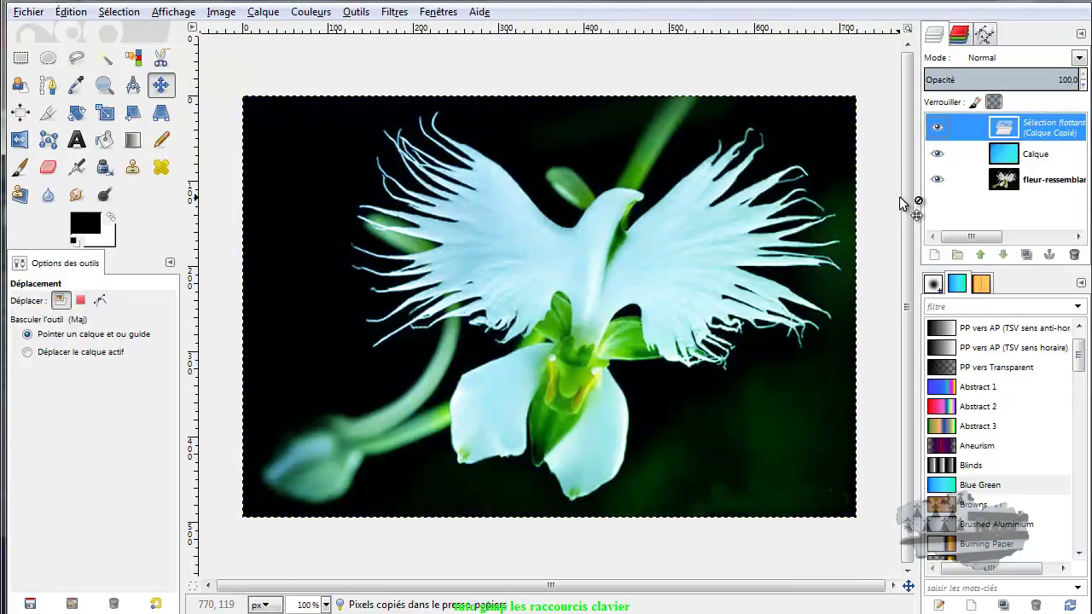
{"action": "left_click_drag", "start_coordinate": [1003, 128], "coordinate": [1074, 254]}
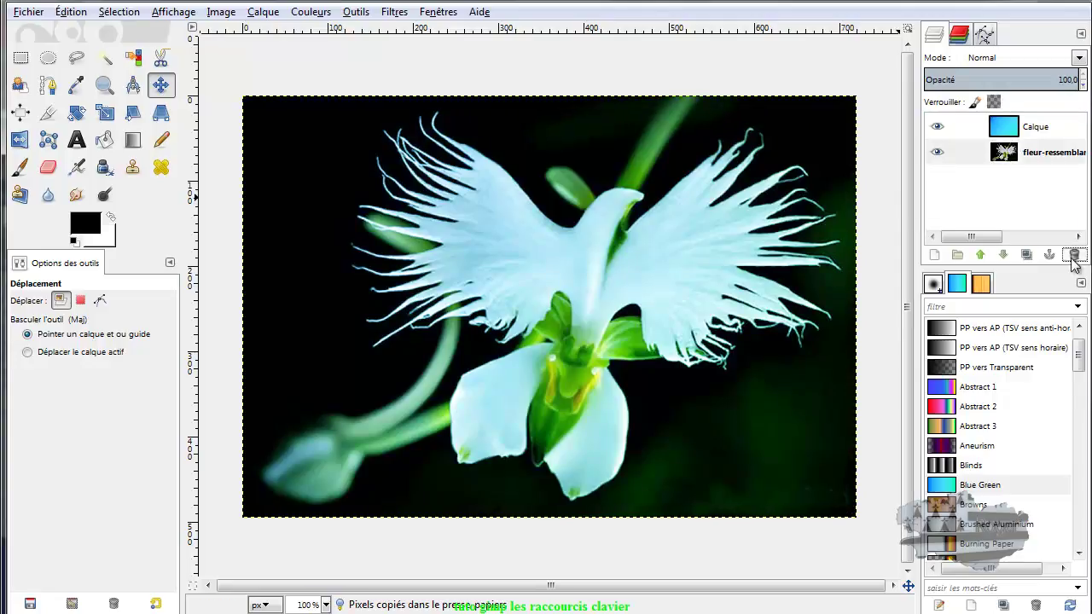
{"action": "left_click", "coordinate": [77, 13]}
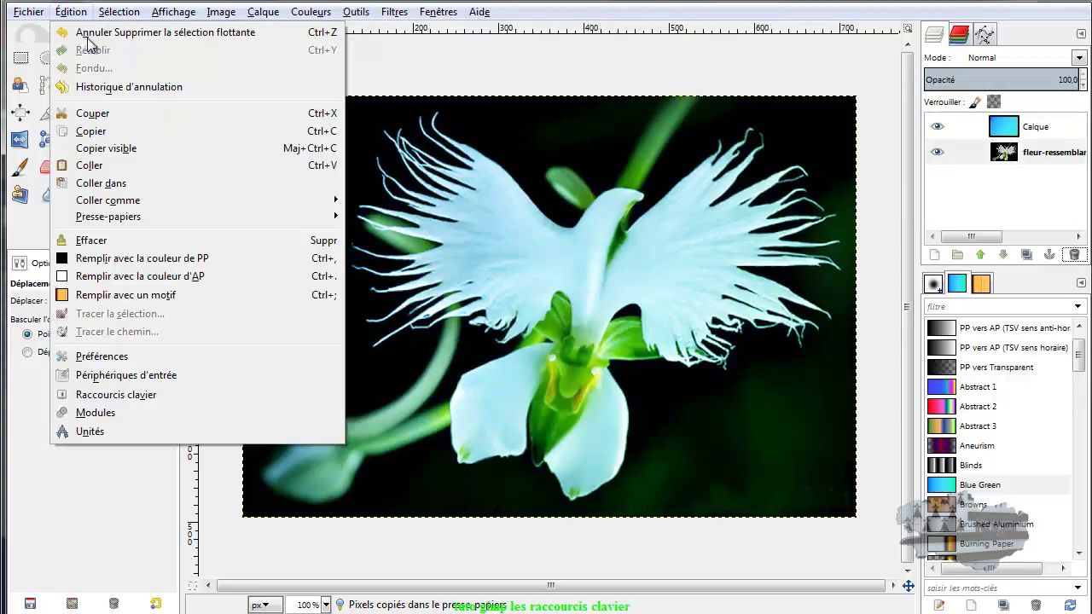
Open the keyboard shortcut editor from Interface preferences and expand the Fichier category.
{"action": "left_click", "coordinate": [115, 357]}
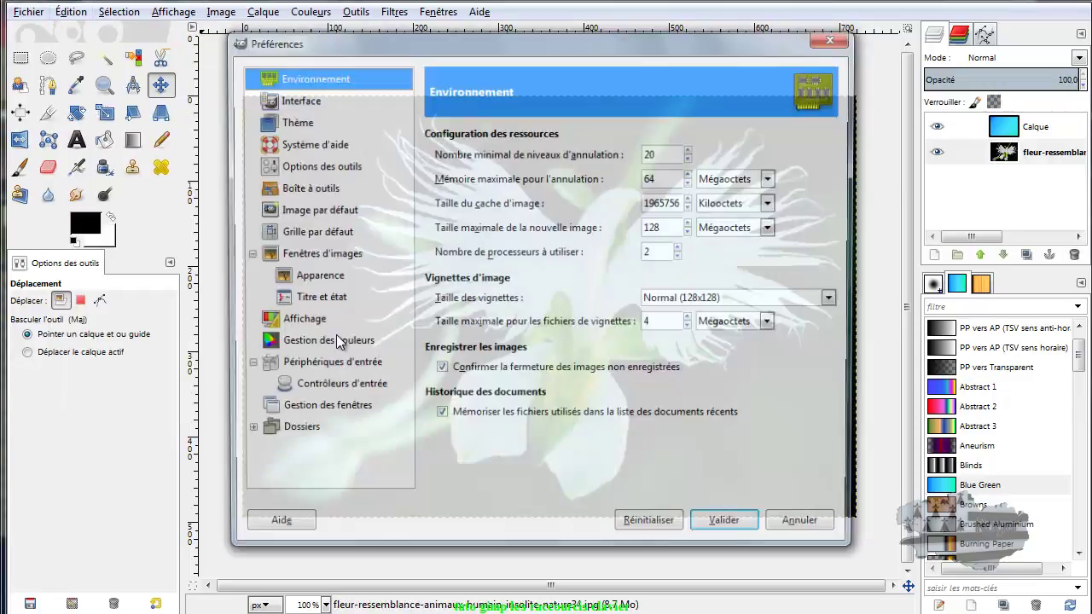
{"action": "left_click", "coordinate": [298, 100]}
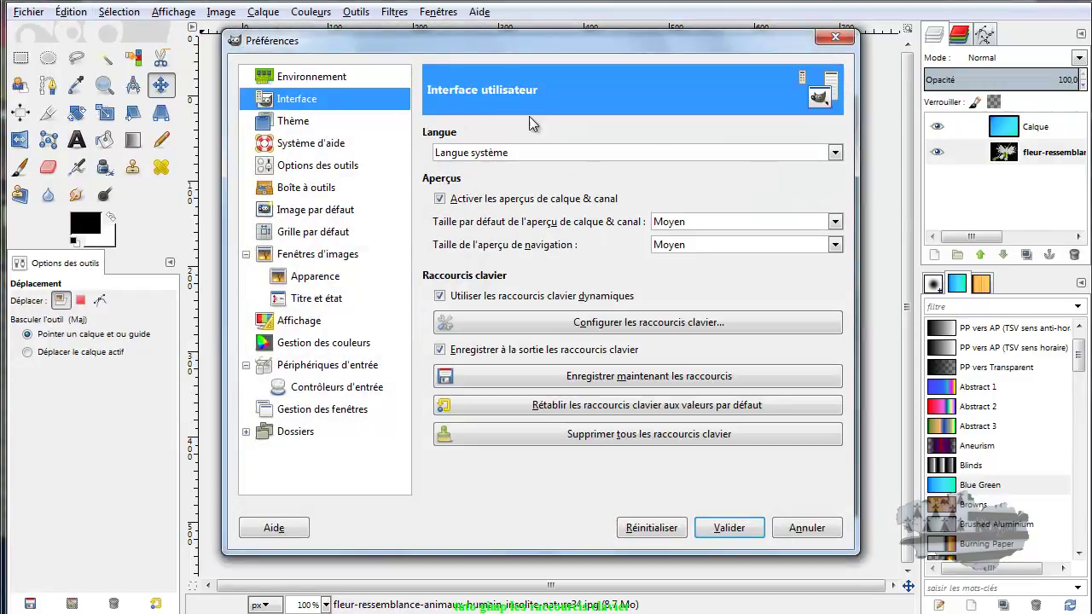
{"action": "left_click", "coordinate": [528, 323]}
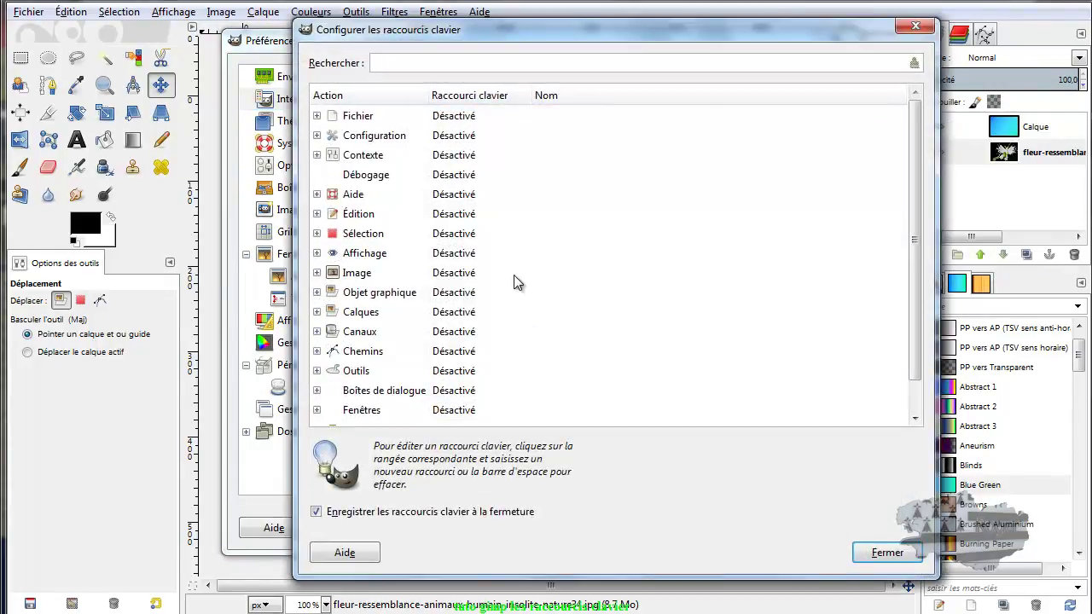
{"action": "left_click", "coordinate": [364, 118]}
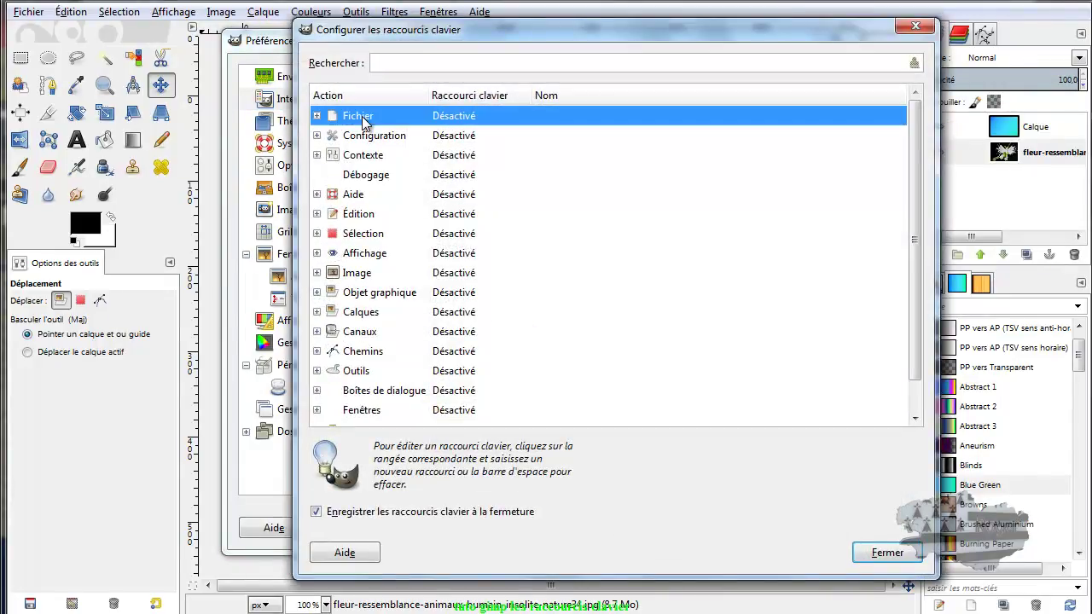
{"action": "left_click", "coordinate": [316, 116]}
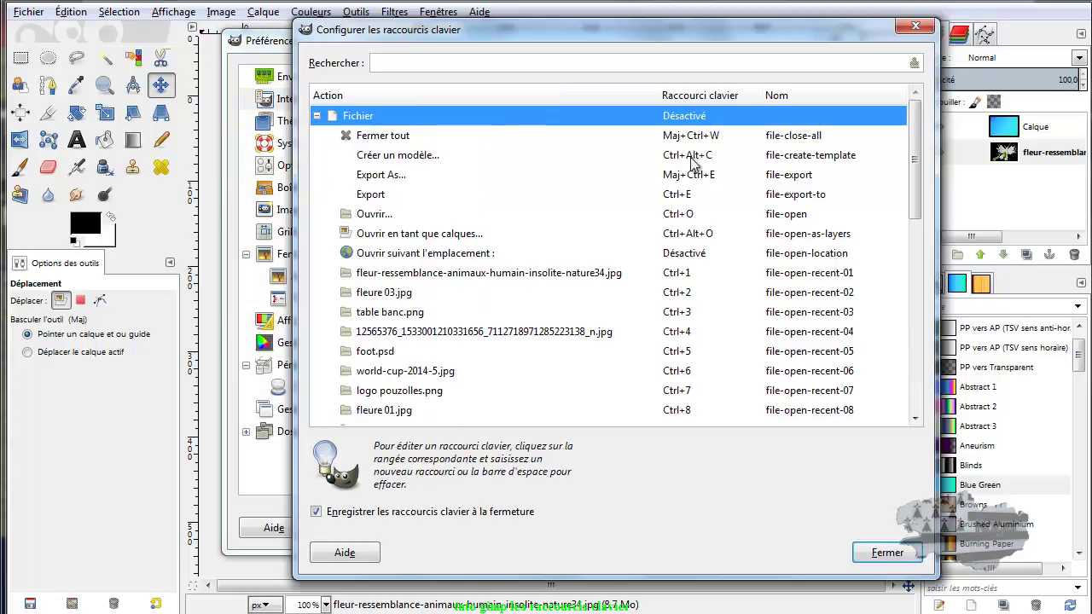
{"action": "left_click", "coordinate": [317, 117]}
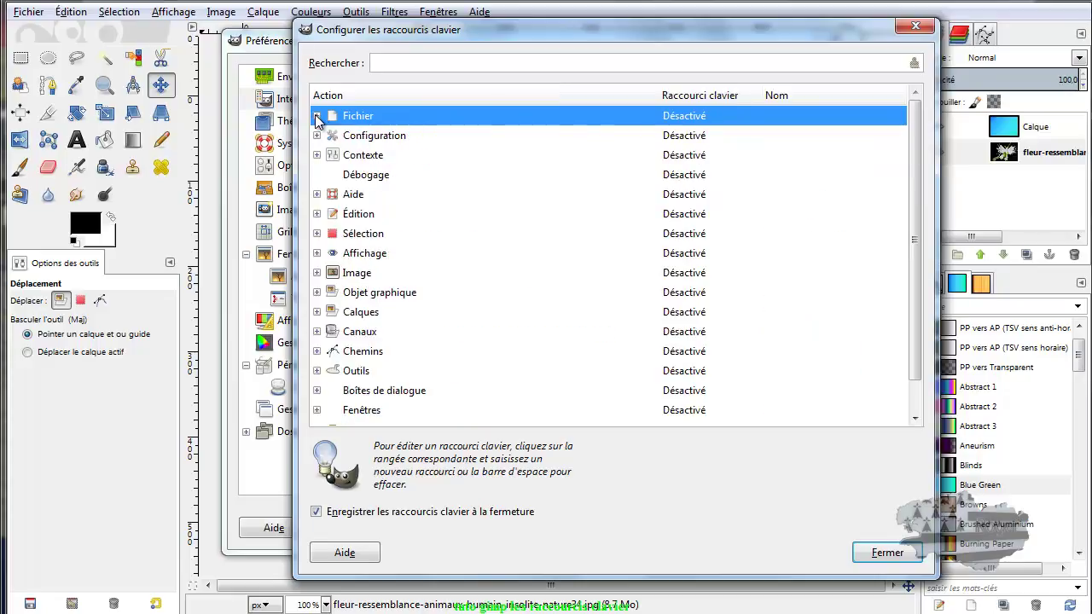
{"action": "left_click", "coordinate": [316, 117]}
Make several attempts to edit the Fichier category's shortcut, cancelling each one.
{"action": "left_click", "coordinate": [316, 117]}
{"action": "left_click", "coordinate": [691, 117]}
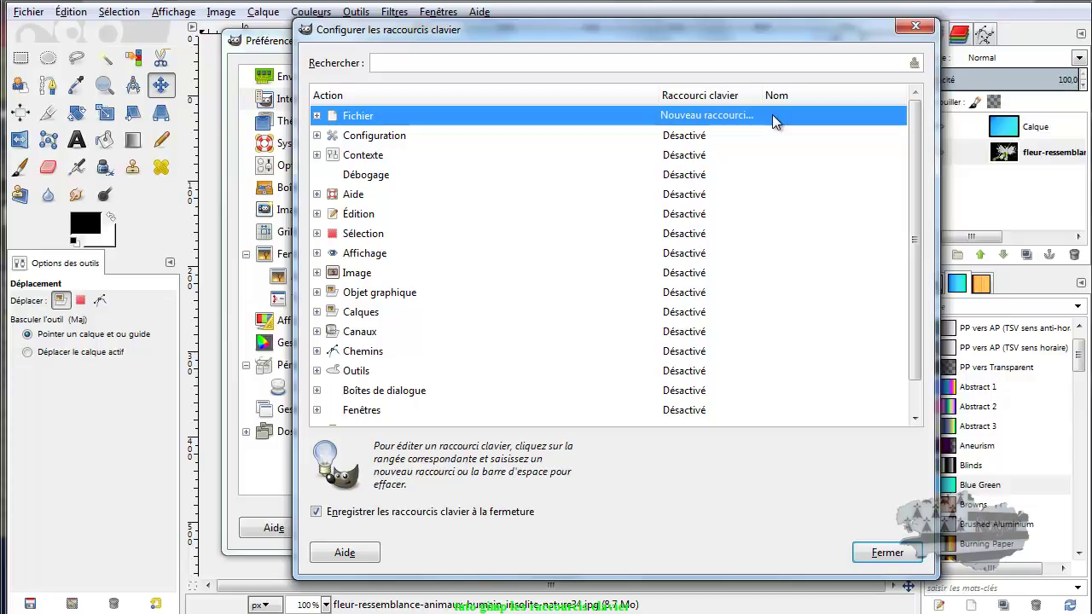
{"action": "key", "text": "Escape"}
{"action": "left_click", "coordinate": [685, 115]}
{"action": "key", "text": "Escape"}
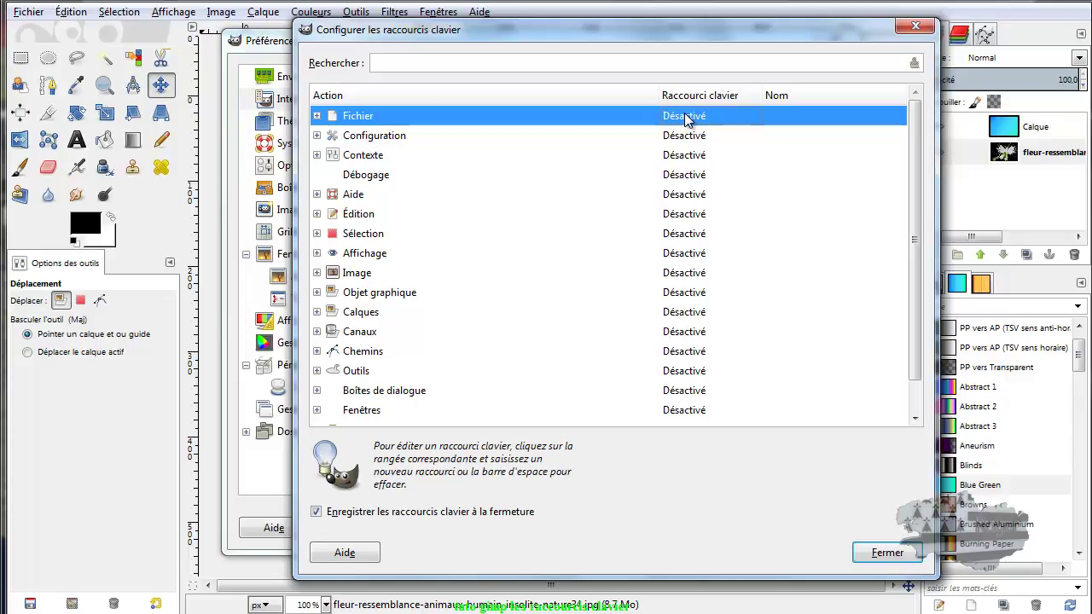
{"action": "left_click", "coordinate": [685, 115]}
{"action": "key", "text": "Escape"}
{"action": "left_click", "coordinate": [693, 158]}
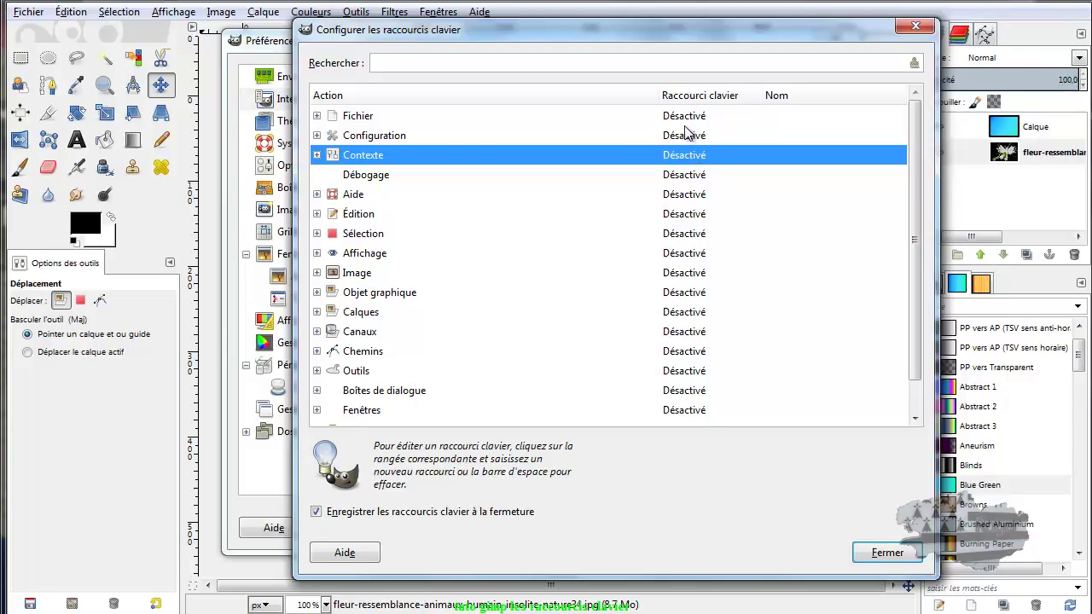
{"action": "left_click", "coordinate": [687, 116]}
{"action": "left_click", "coordinate": [683, 116]}
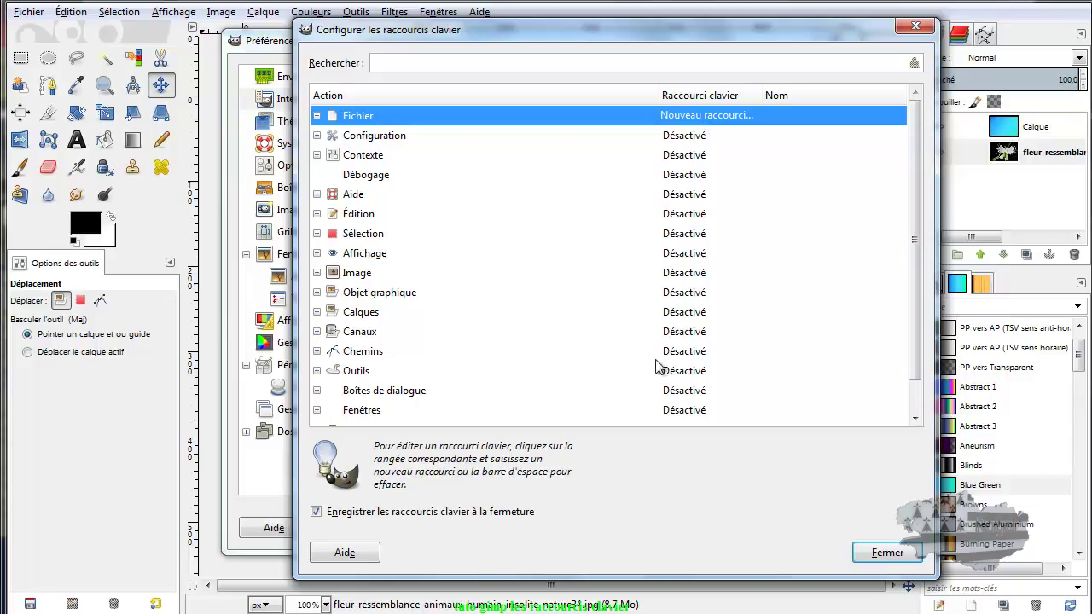
{"action": "left_click", "coordinate": [318, 122]}
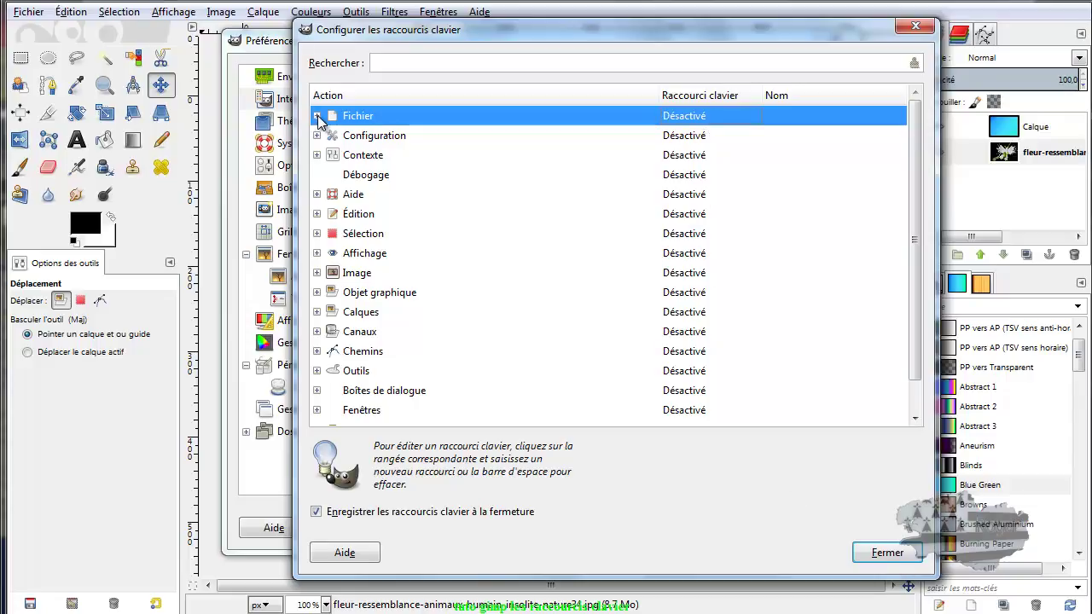
Expand Fichier again and scroll the list down to its file actions.
{"action": "left_click", "coordinate": [317, 116]}
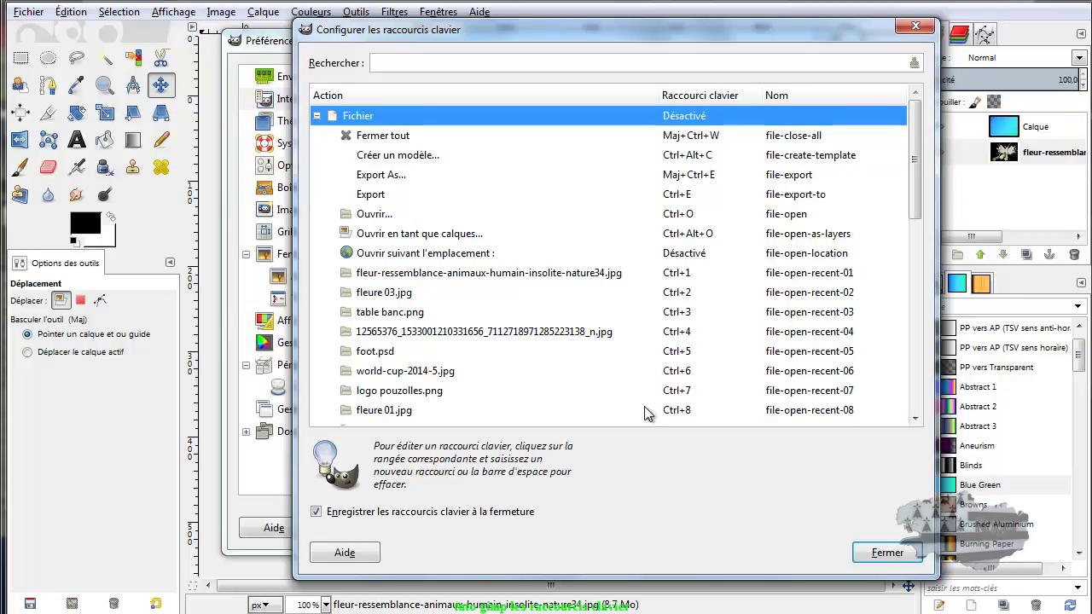
{"action": "scroll", "coordinate": [640, 354], "scroll_direction": "down", "scroll_amount": 5}
{"action": "scroll", "coordinate": [640, 350], "scroll_direction": "down", "scroll_amount": 4}
{"action": "scroll", "coordinate": [640, 350], "scroll_direction": "down", "scroll_amount": 1}
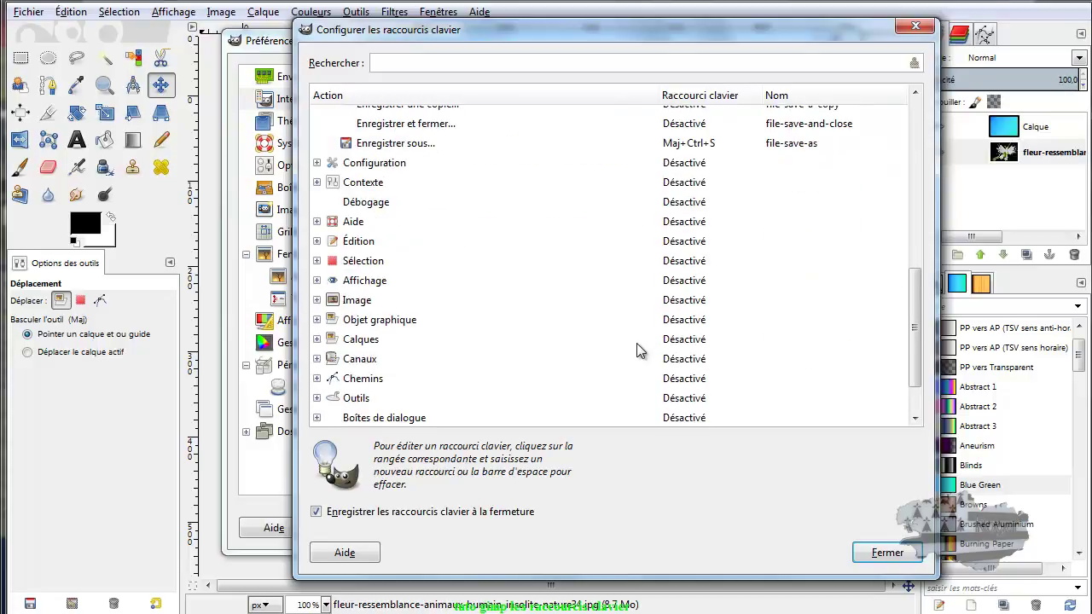
{"action": "scroll", "coordinate": [640, 350], "scroll_direction": "up", "scroll_amount": 5}
{"action": "scroll", "coordinate": [635, 338], "scroll_direction": "up", "scroll_amount": 5}
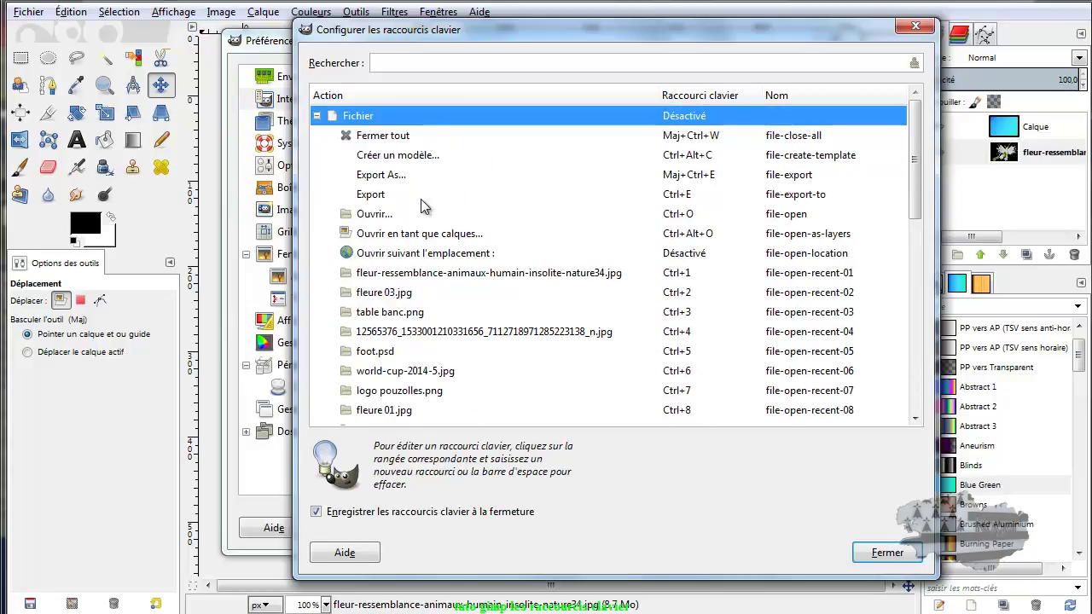
{"action": "scroll", "coordinate": [512, 205], "scroll_direction": "down", "scroll_amount": 1}
{"action": "scroll", "coordinate": [587, 213], "scroll_direction": "down", "scroll_amount": 1}
{"action": "scroll", "coordinate": [585, 214], "scroll_direction": "down", "scroll_amount": 3}
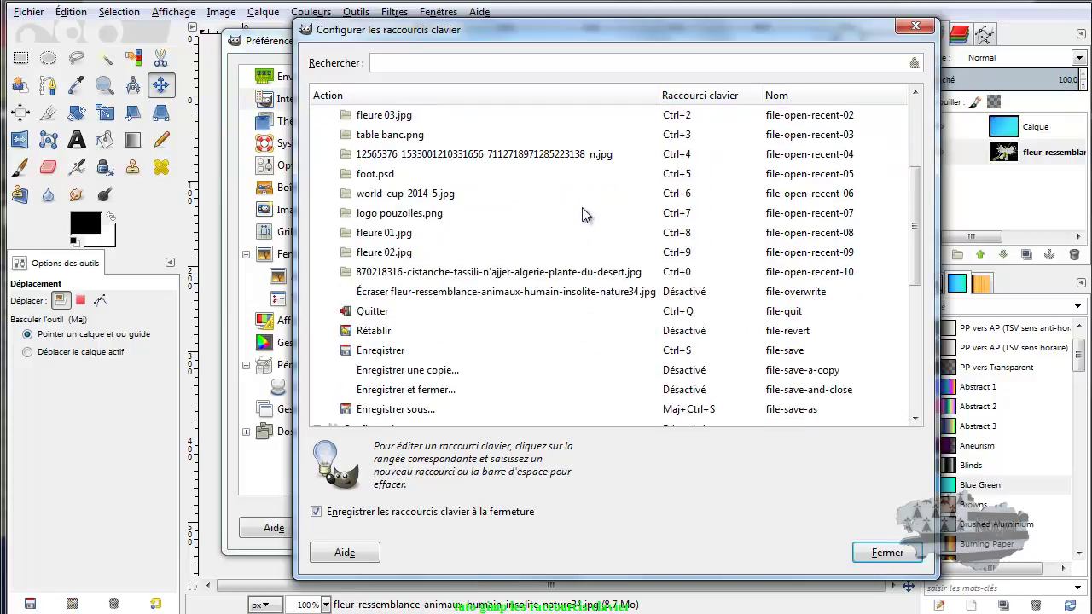
{"action": "scroll", "coordinate": [585, 214], "scroll_direction": "down", "scroll_amount": 1}
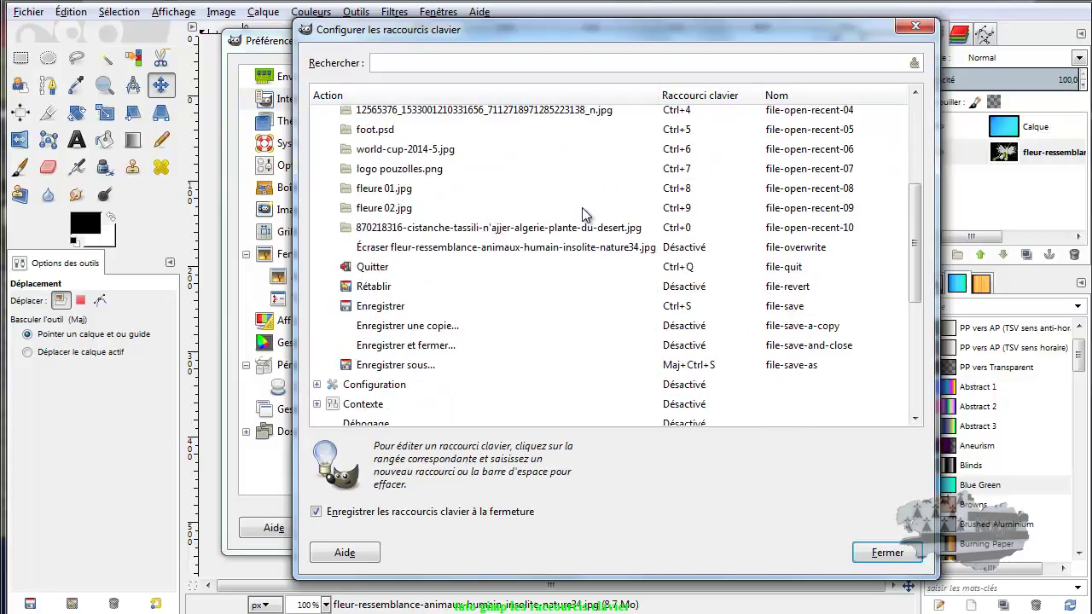
Try giving Enregistrer une copie Ctrl+V, cancel the Coller conflict, and close the editor.
{"action": "left_click", "coordinate": [688, 325]}
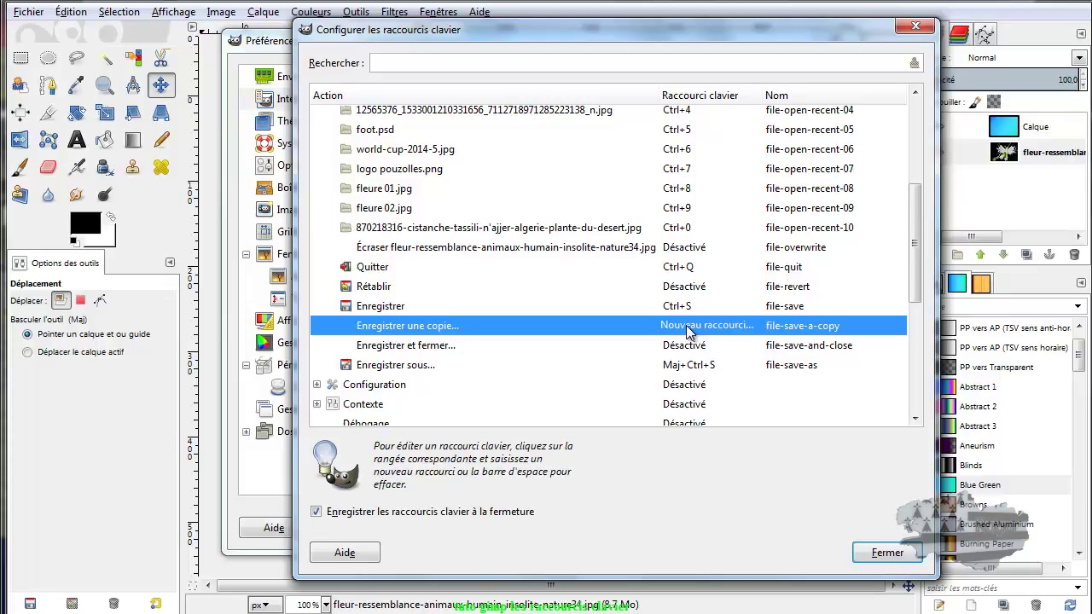
{"action": "key", "text": "ctrl+v"}
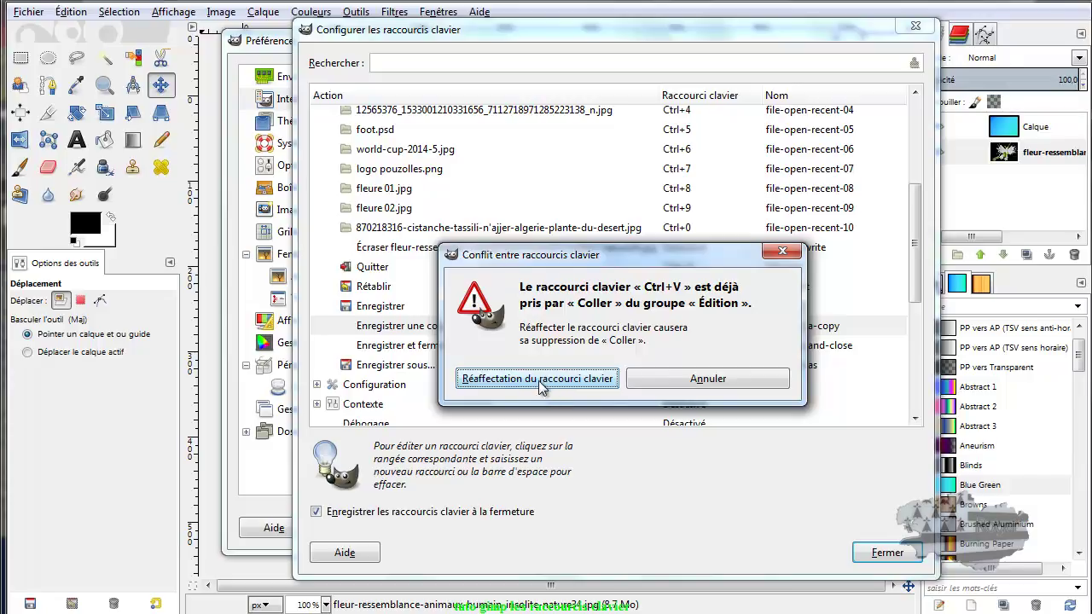
{"action": "left_click", "coordinate": [716, 381]}
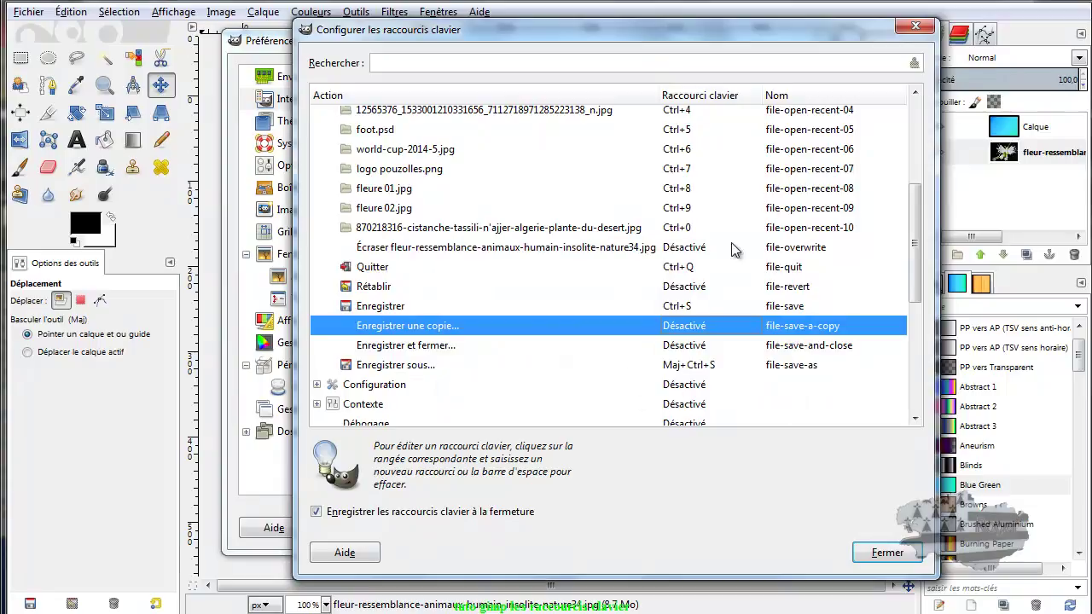
{"action": "left_click", "coordinate": [915, 26]}
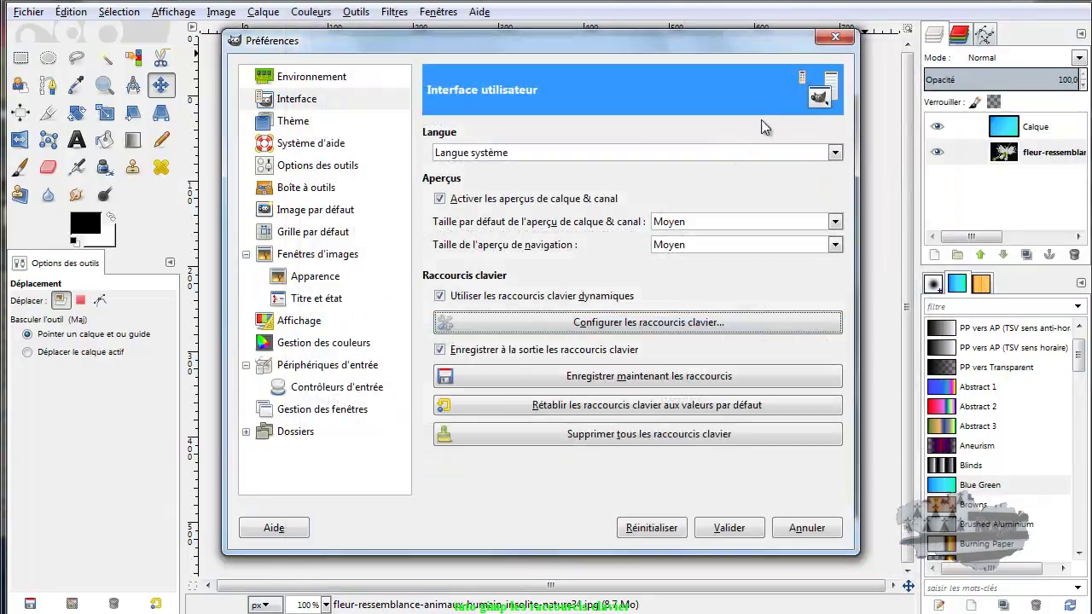
Dismiss Preferences with its close button, revealing the tinted flower image.
{"action": "left_click", "coordinate": [835, 36]}
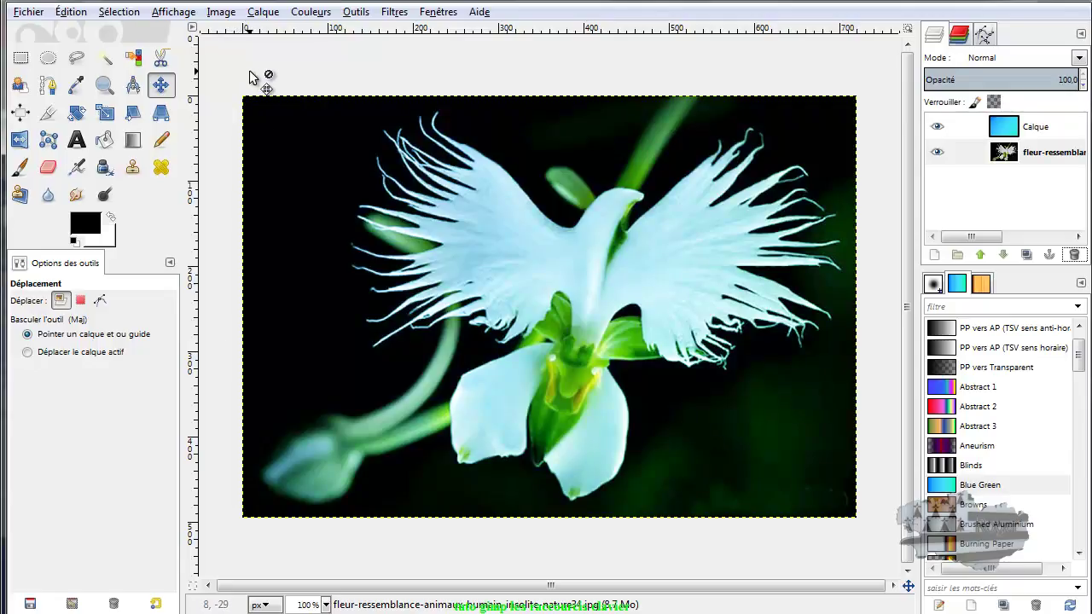
Draw a rectangle selection around the white winged petals, deselect, then undo to restore it.
{"action": "left_click", "coordinate": [20, 58]}
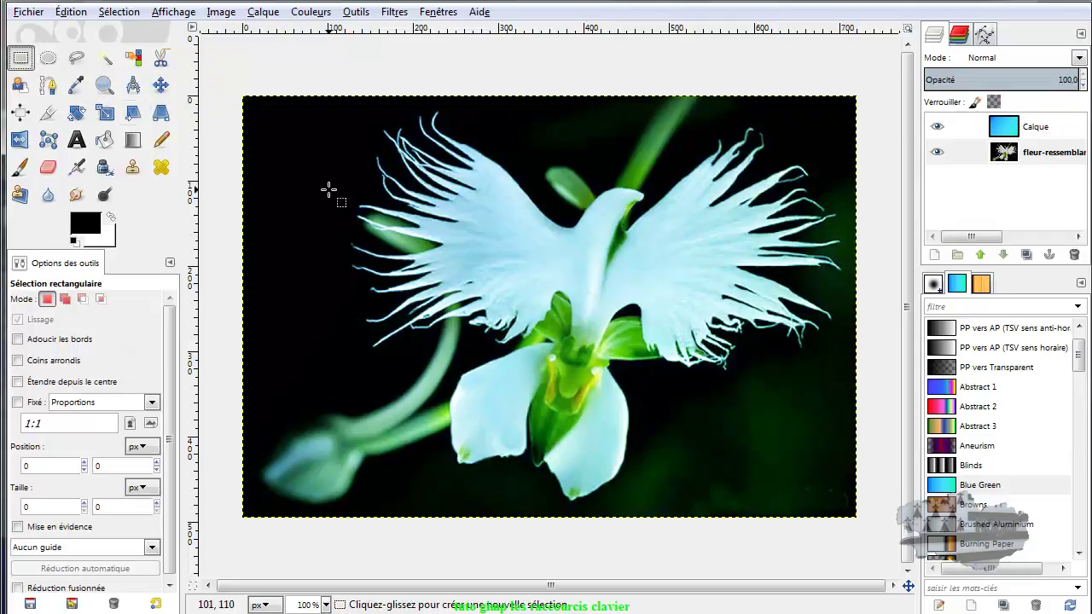
{"action": "mouse_move", "coordinate": [320, 147]}
{"action": "left_mouse_down"}
{"action": "mouse_move", "coordinate": [645, 335]}
{"action": "mouse_move", "coordinate": [783, 360]}
{"action": "left_mouse_up"}
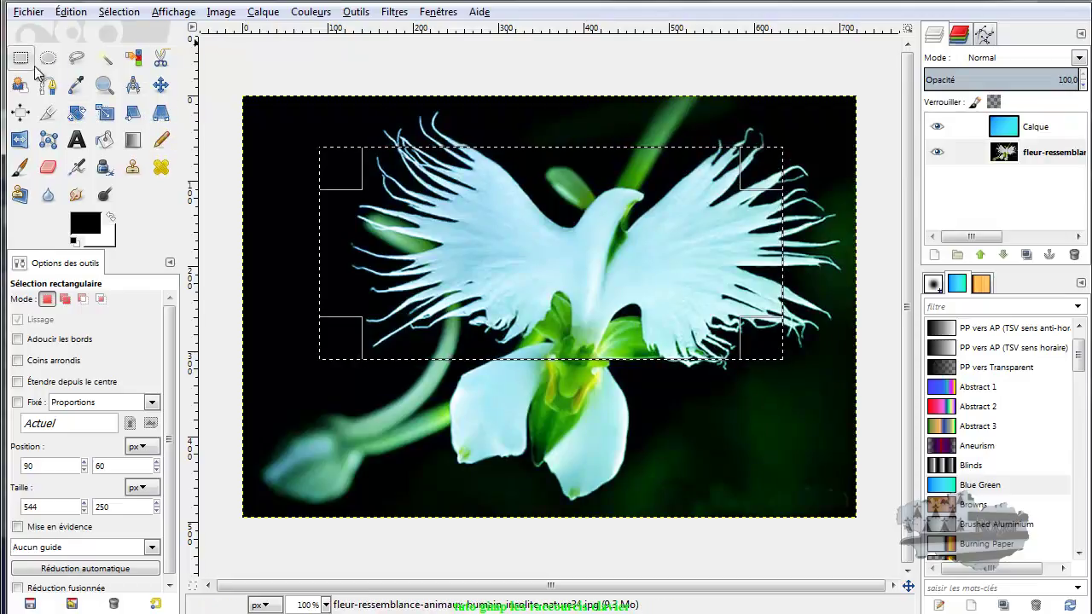
{"action": "left_click", "coordinate": [357, 66]}
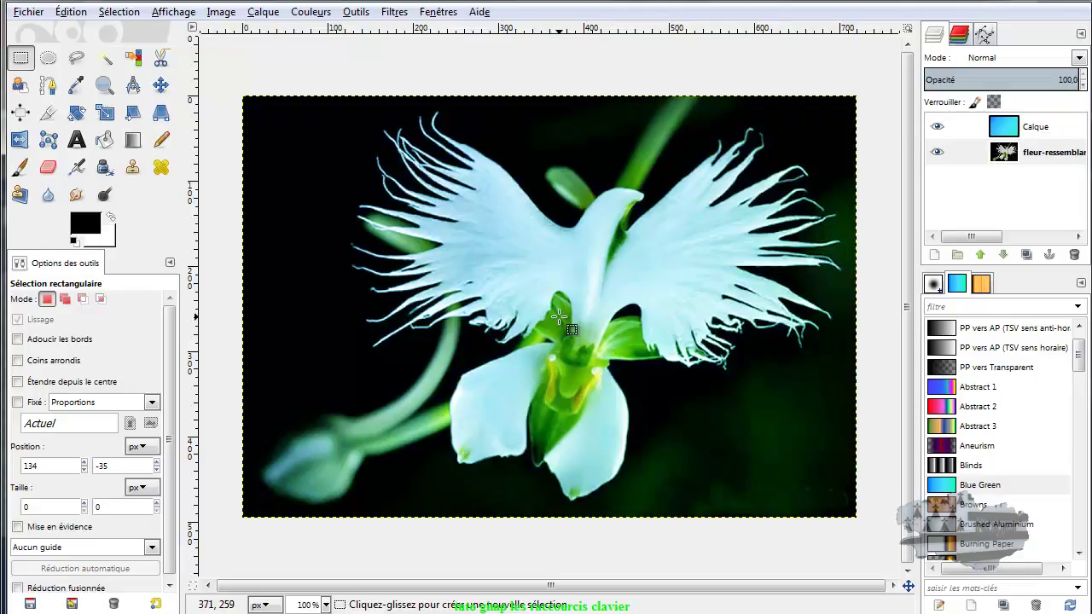
{"action": "key", "text": "ctrl+z"}
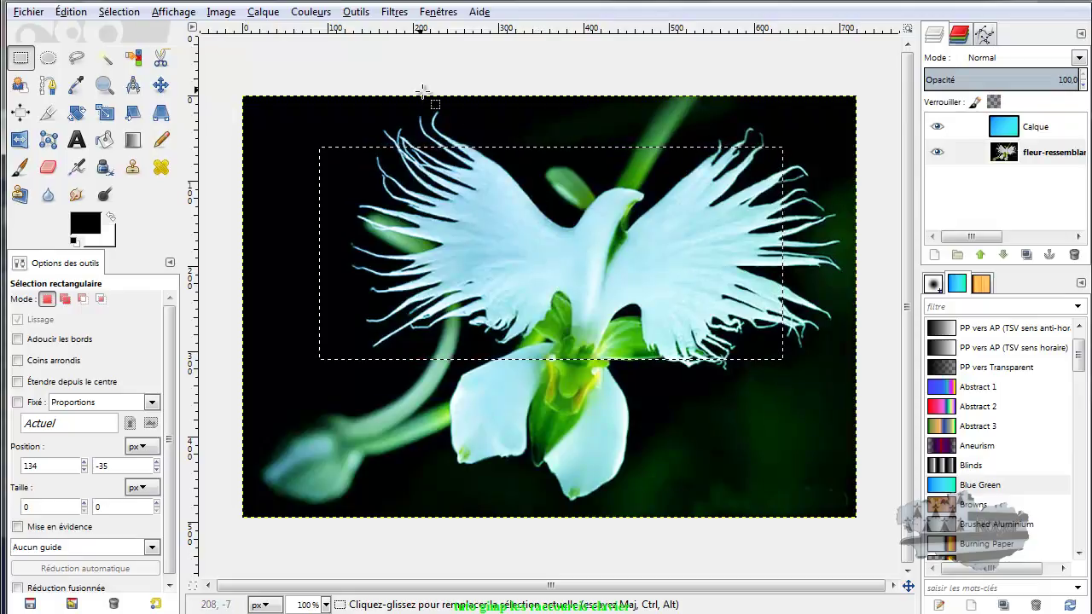
With the Move tool active, float Tool Options in its own window and narrow the toolbox.
{"action": "left_click", "coordinate": [160, 86]}
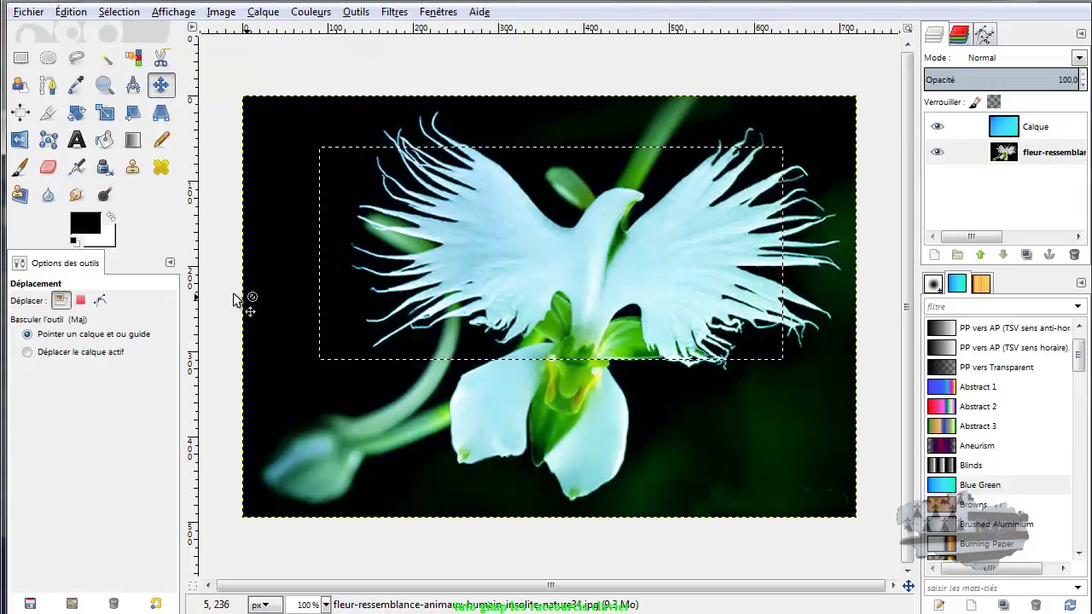
{"action": "left_click_drag", "start_coordinate": [50, 270], "coordinate": [1009, 286]}
{"action": "mouse_move", "coordinate": [1026, 166]}
{"action": "left_mouse_down"}
{"action": "mouse_move", "coordinate": [781, 202]}
{"action": "mouse_move", "coordinate": [819, 239]}
{"action": "left_mouse_up"}
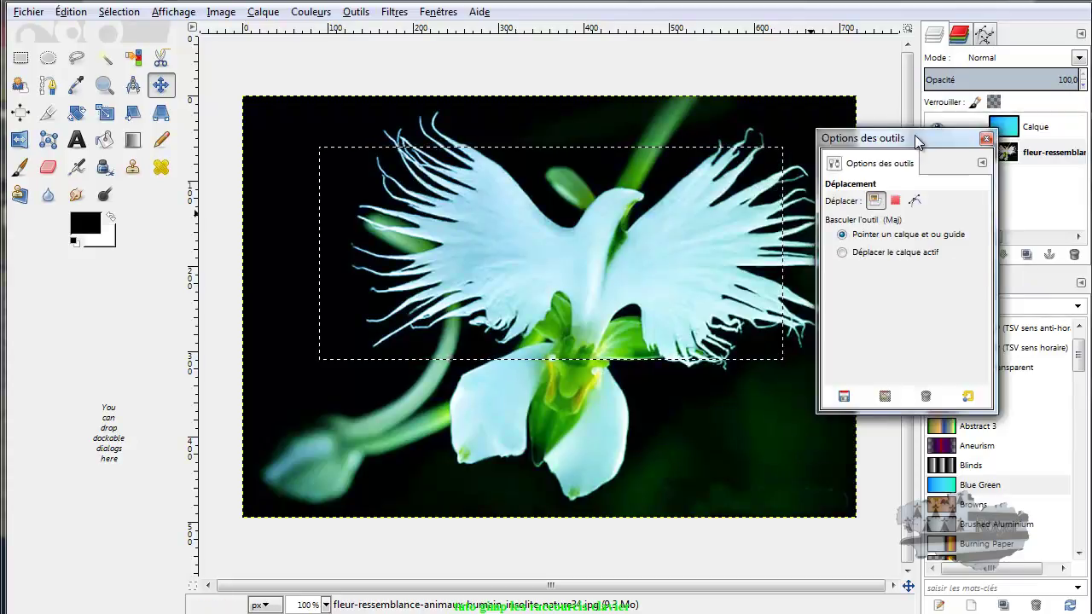
{"action": "left_click_drag", "start_coordinate": [917, 139], "coordinate": [774, 75]}
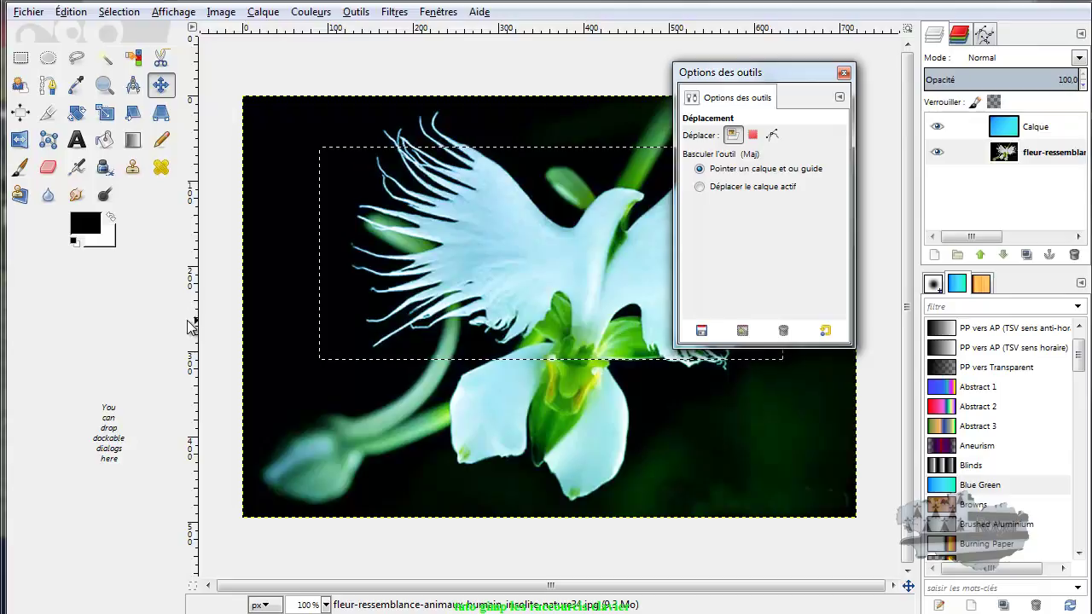
{"action": "left_click_drag", "start_coordinate": [182, 320], "coordinate": [69, 339]}
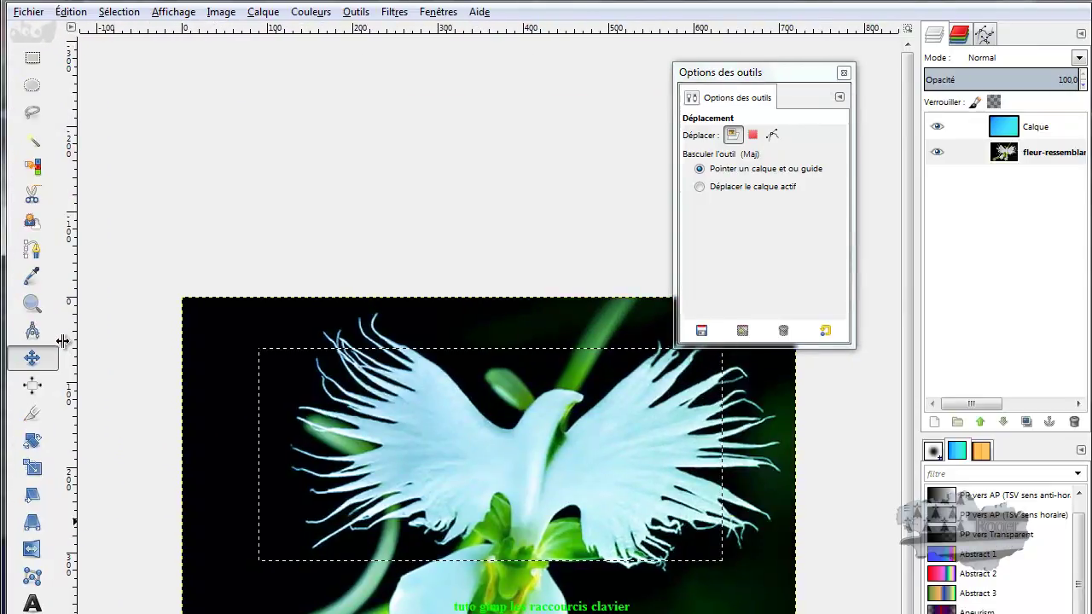
Drag the toolbox edge back and forth until the tools sit in two columns.
{"action": "left_click_drag", "start_coordinate": [76, 340], "coordinate": [70, 341]}
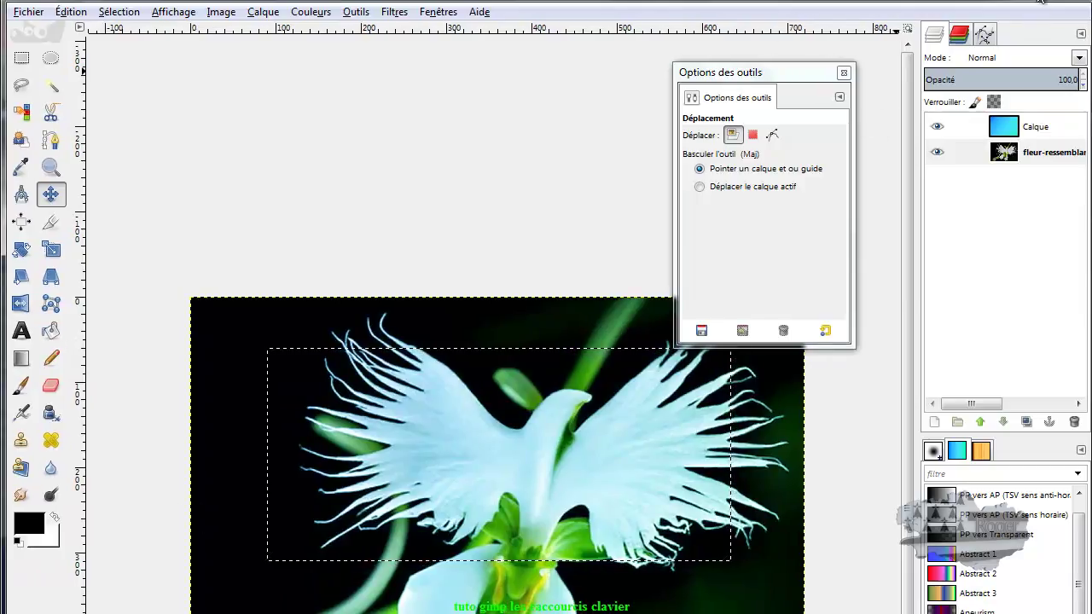
{"action": "left_click", "coordinate": [1045, 1]}
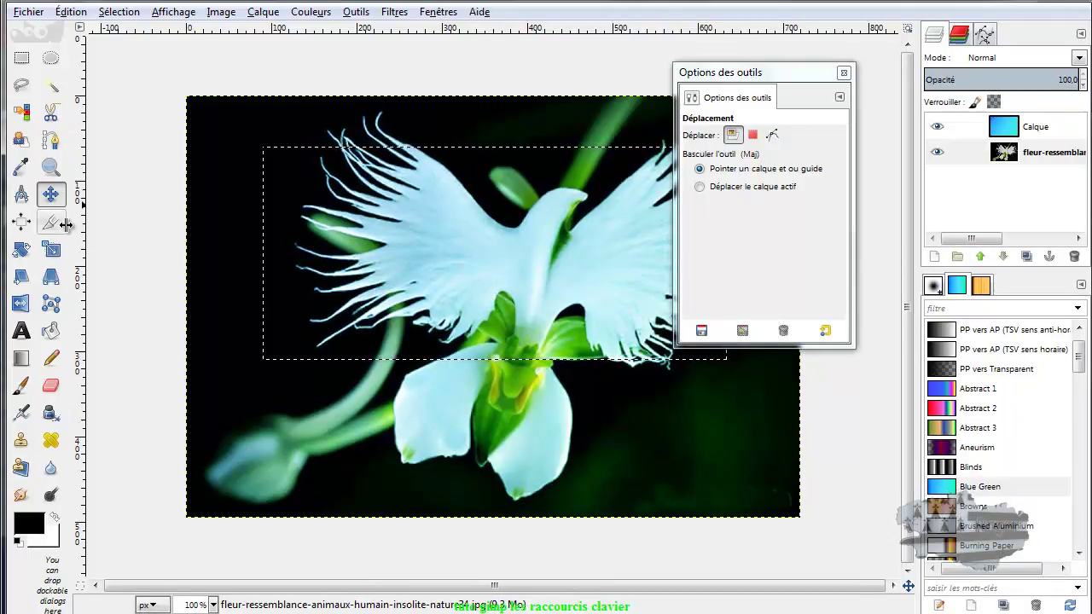
{"action": "left_click_drag", "start_coordinate": [66, 224], "coordinate": [64, 224]}
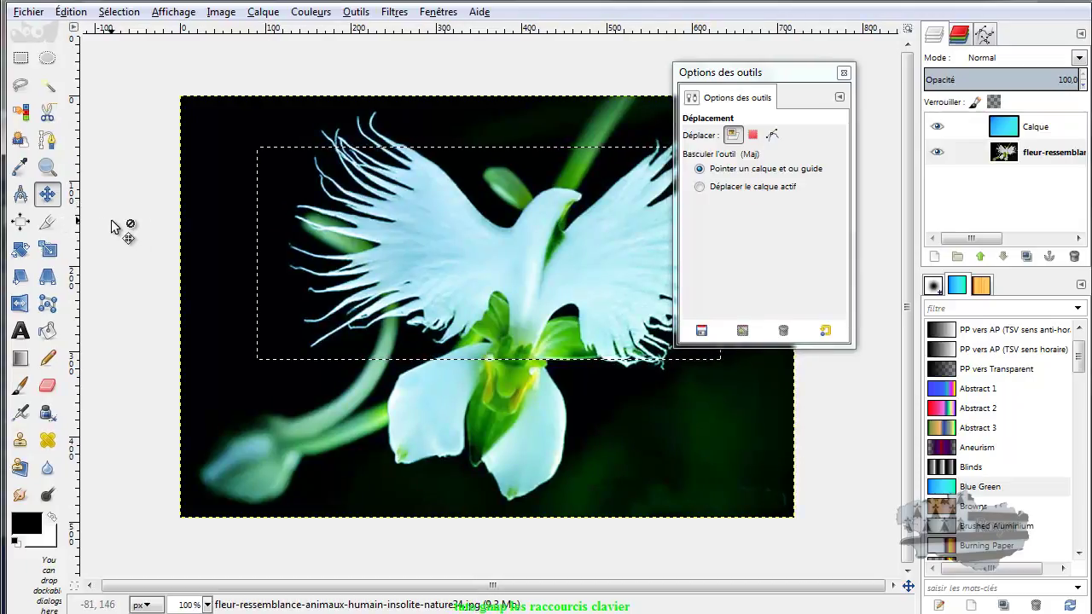
{"action": "left_click_drag", "start_coordinate": [68, 185], "coordinate": [134, 189]}
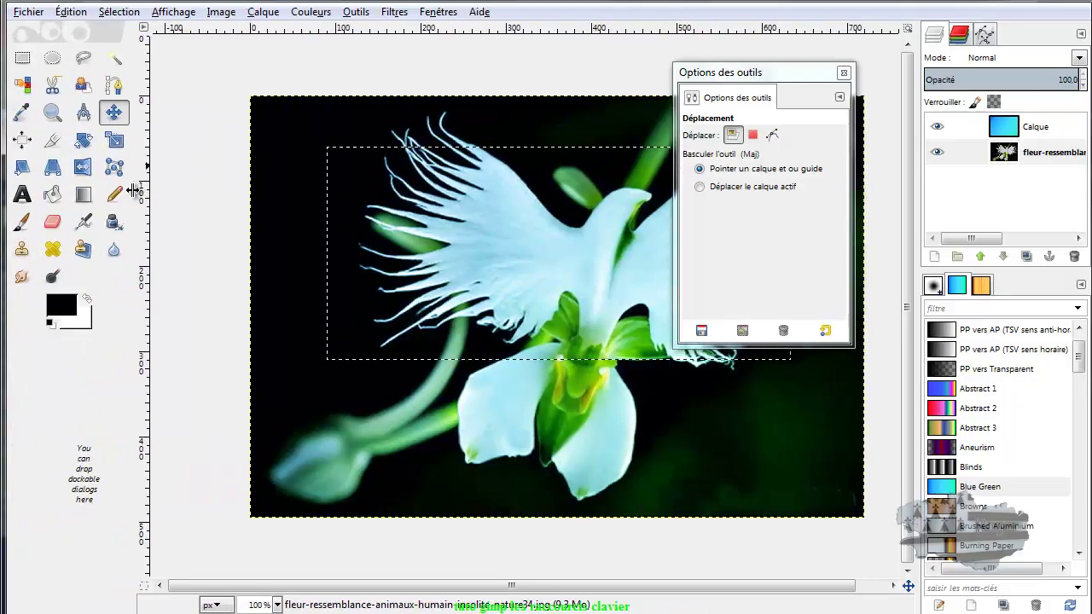
{"action": "left_click_drag", "start_coordinate": [135, 189], "coordinate": [68, 189]}
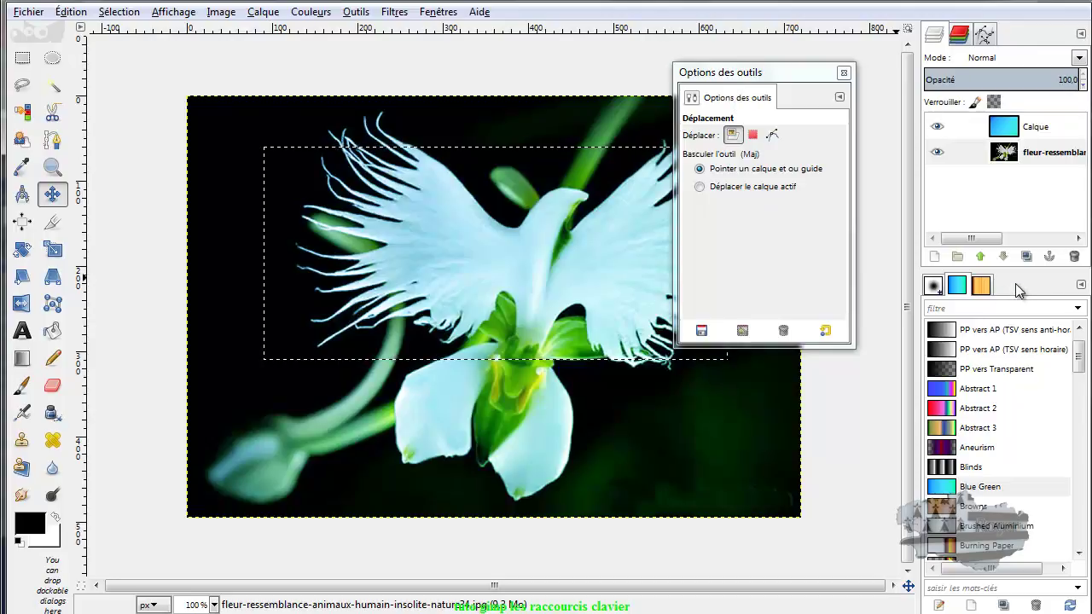
Browse the Brosses, gradients and patterns tabs, ending on the brushes panel.
{"action": "left_click", "coordinate": [934, 287]}
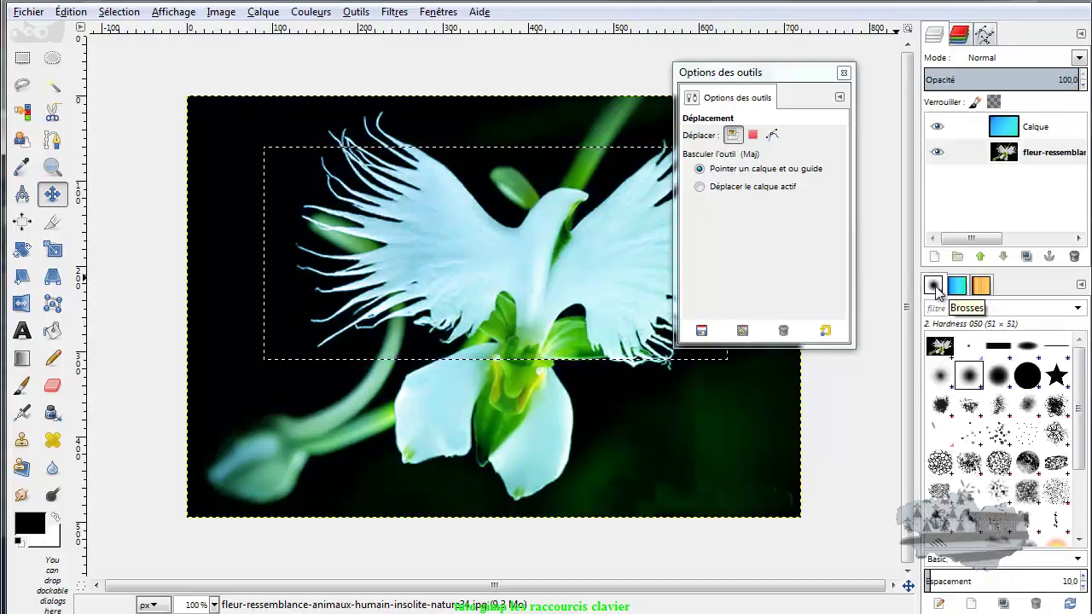
{"action": "left_click", "coordinate": [956, 286]}
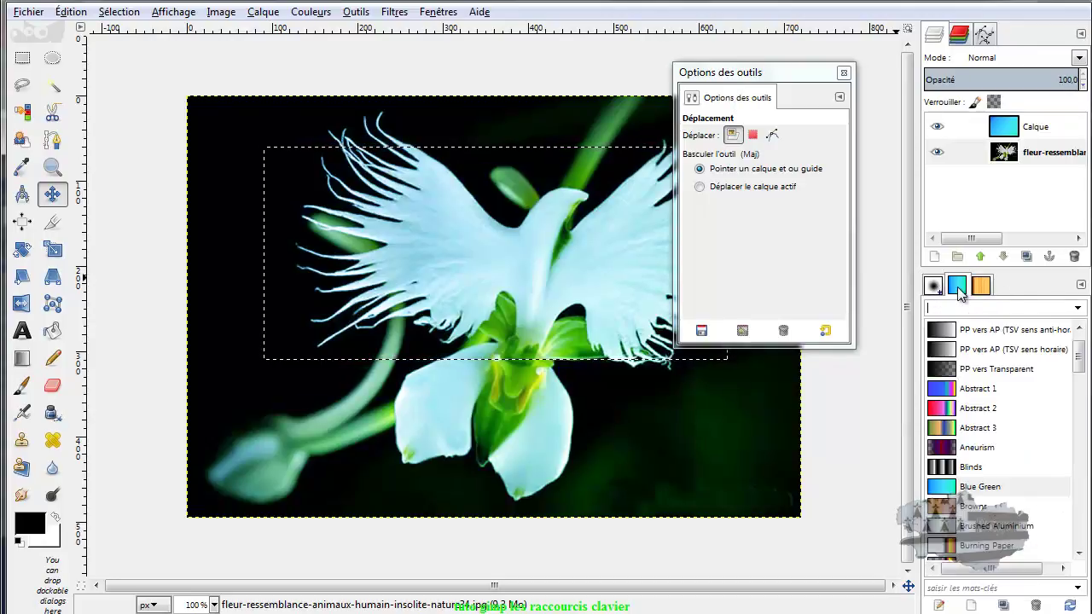
{"action": "left_click", "coordinate": [980, 287]}
{"action": "left_click", "coordinate": [932, 290]}
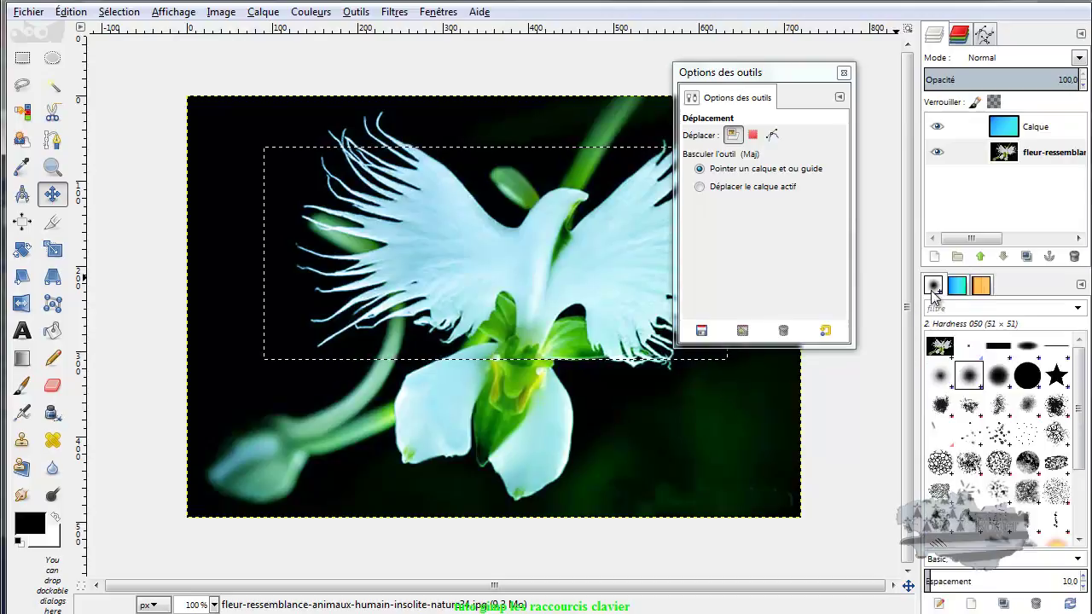
Select the Paintbrush and open then close its brush chooser in the floating options.
{"action": "left_click", "coordinate": [793, 79]}
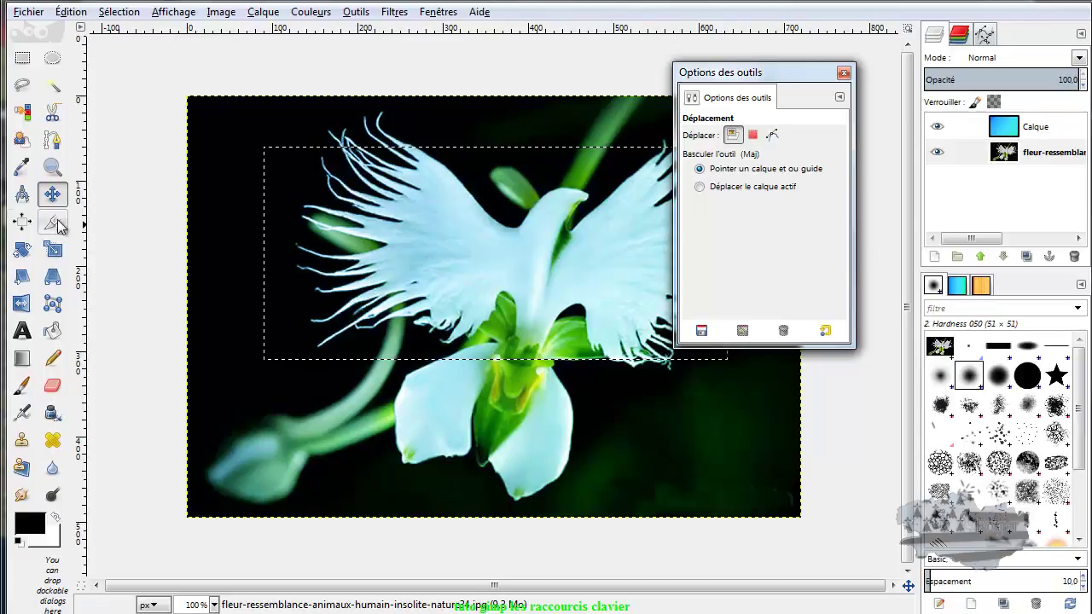
{"action": "left_click", "coordinate": [23, 388]}
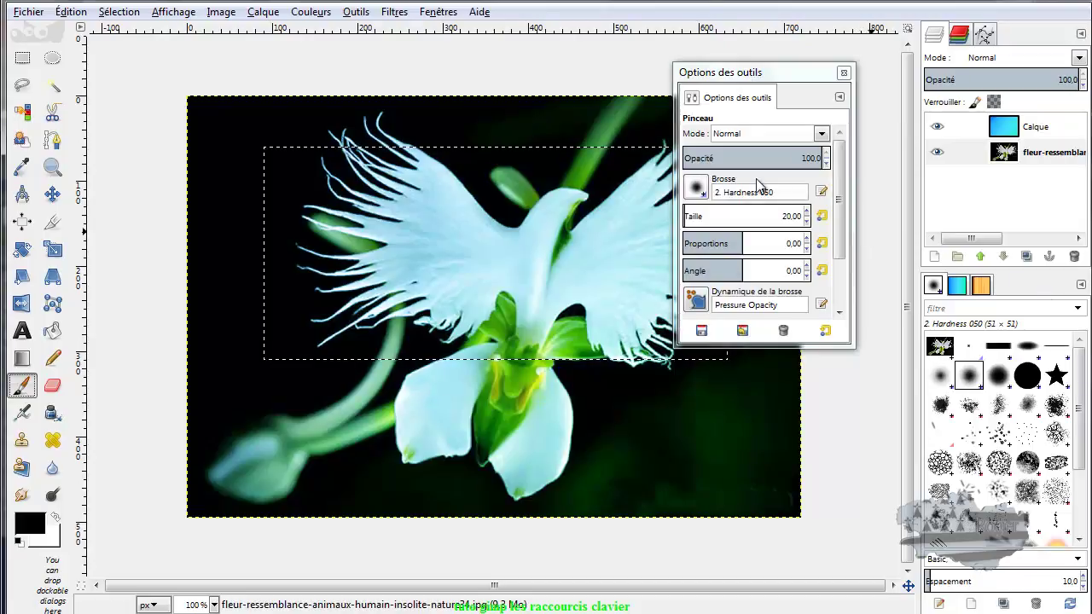
{"action": "left_click", "coordinate": [696, 187]}
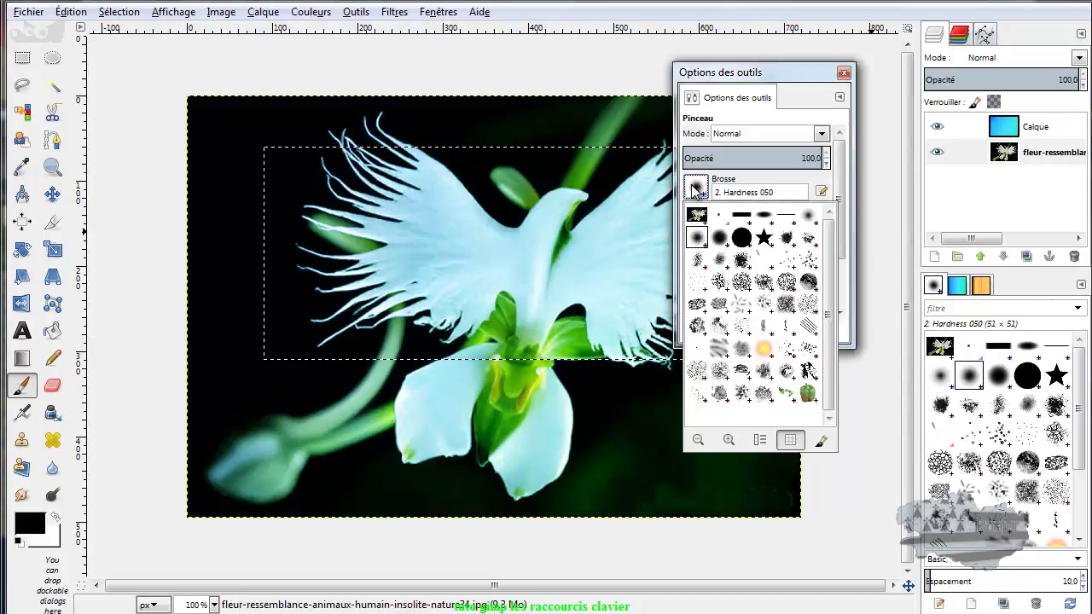
{"action": "left_click", "coordinate": [696, 190]}
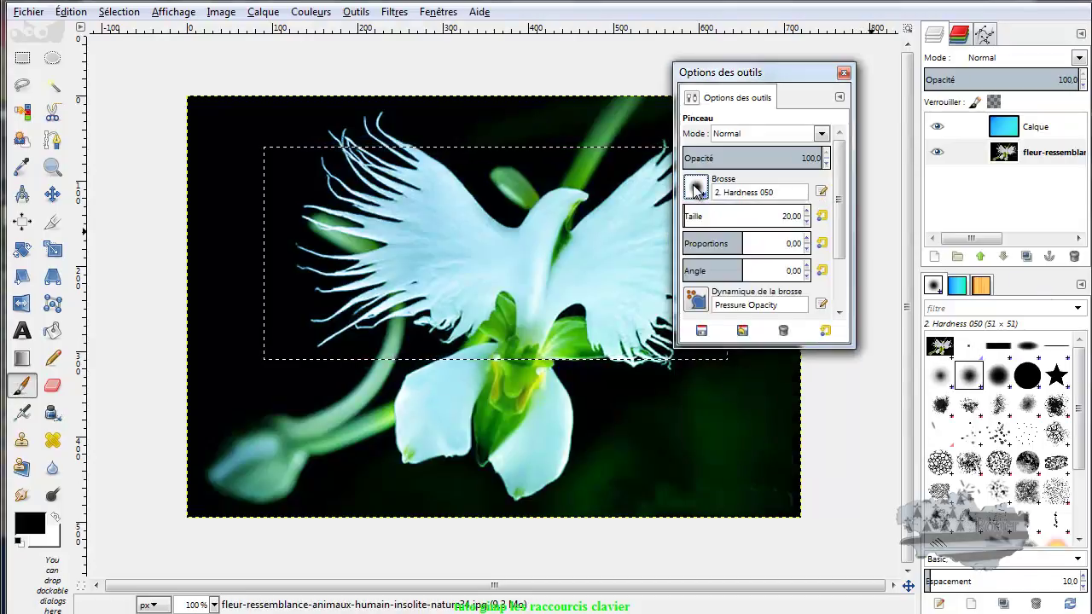